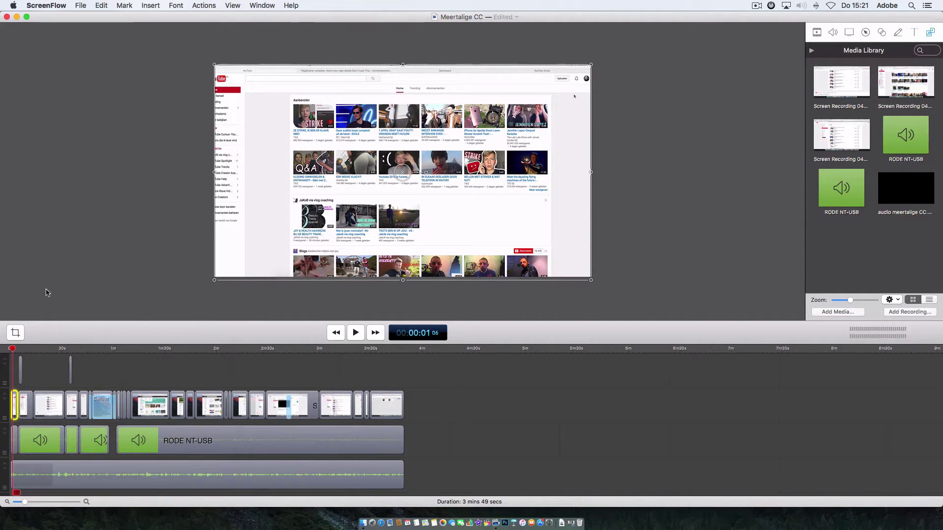
- Check the project's canvas size settings without changing them
left_click(16, 333)
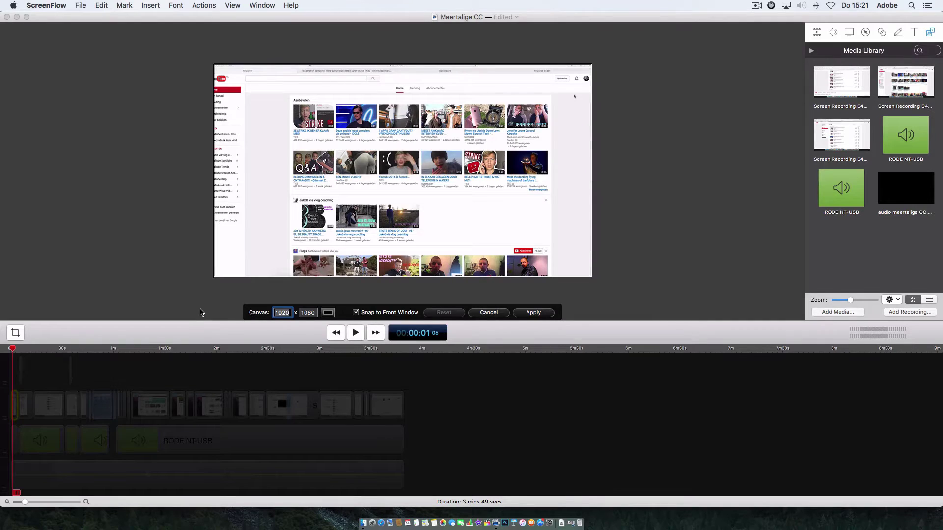
left_click(415, 283)
- Scrub through the timeline from its start and park the playhead at about 3:39 in the last screen recording clip
left_click(11, 349)
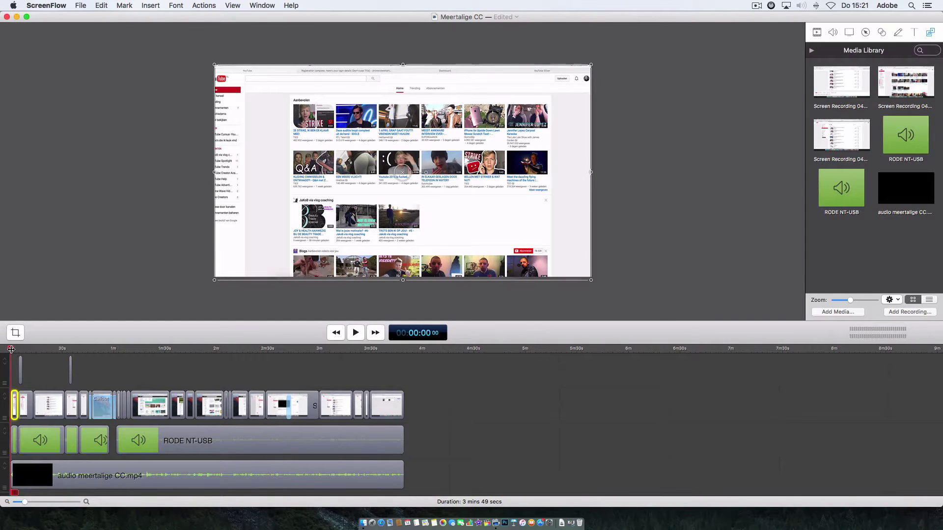
left_click_drag(11, 349, 279, 362)
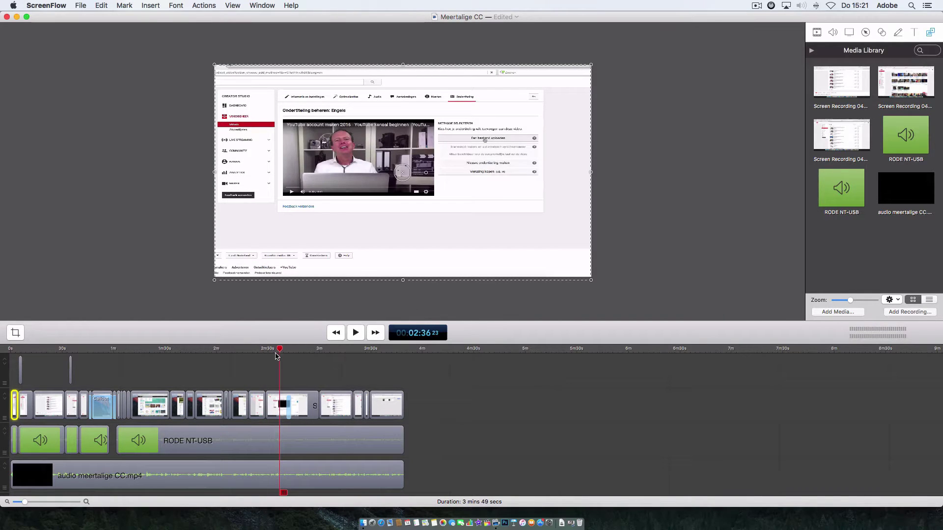
left_click_drag(279, 354, 388, 368)
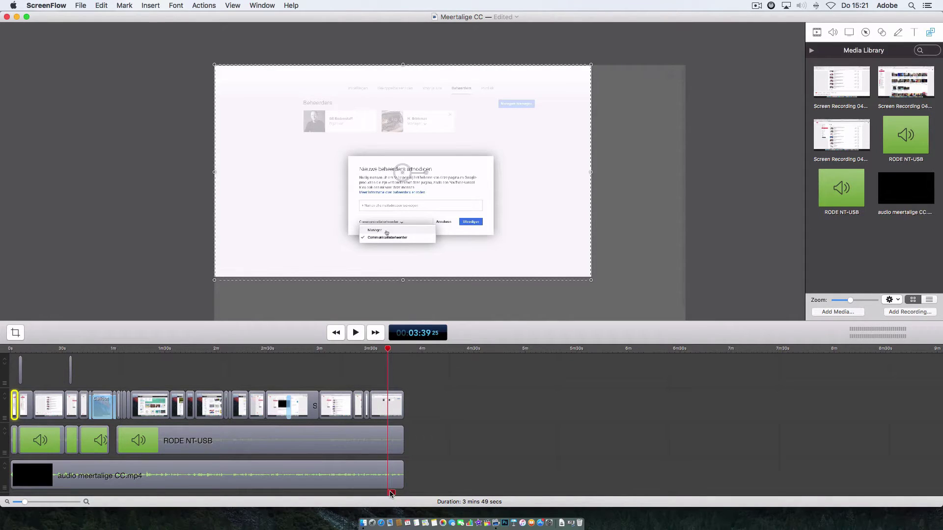
- Try splitting the clips on all tracks at the playhead and deleting the pieces after it
key("t")
left_click_drag(391, 494, 388, 425)
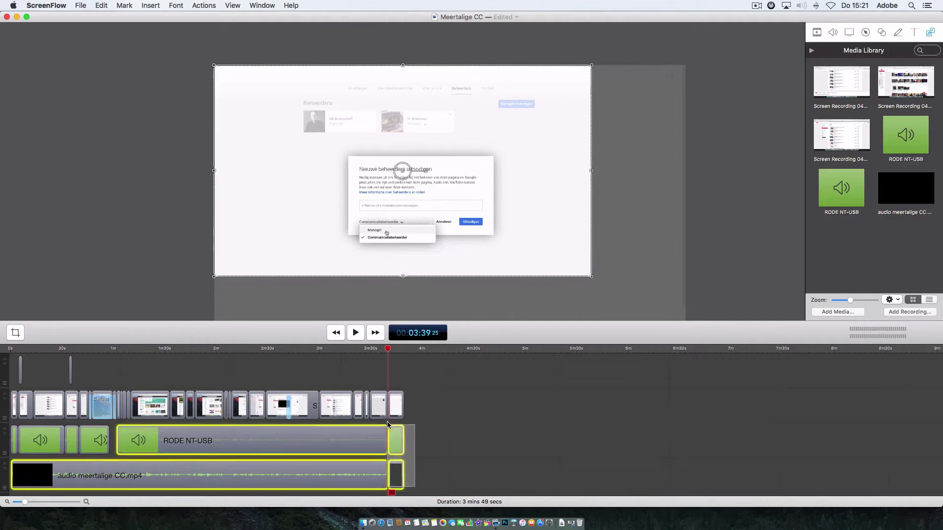
key("Delete")
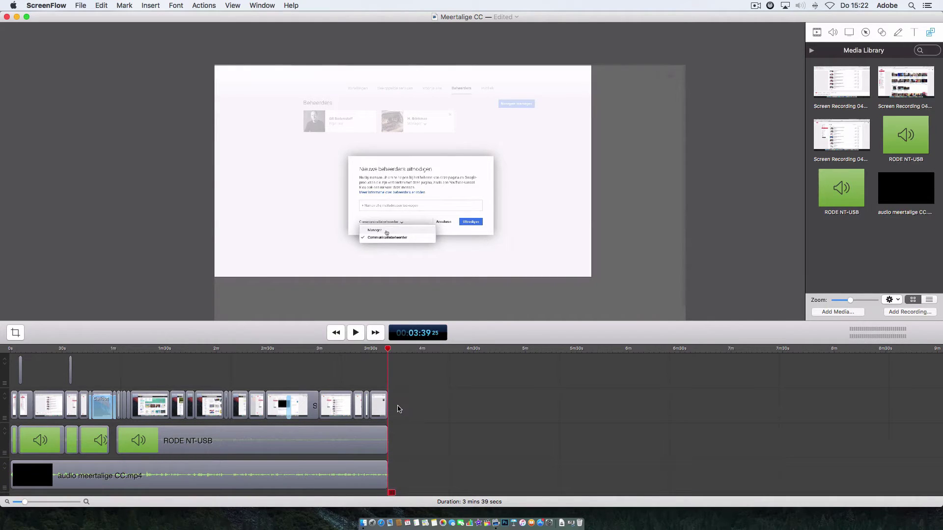
key("super+z")
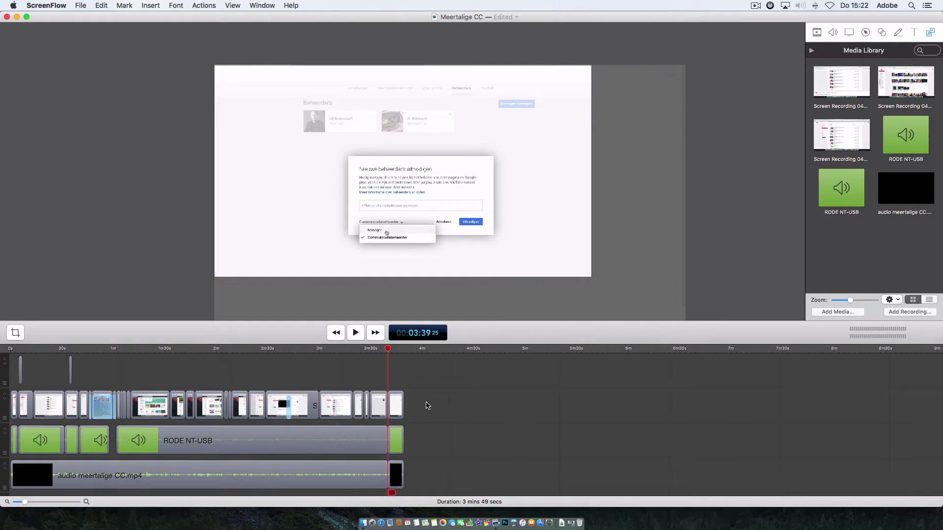
key("super+z")
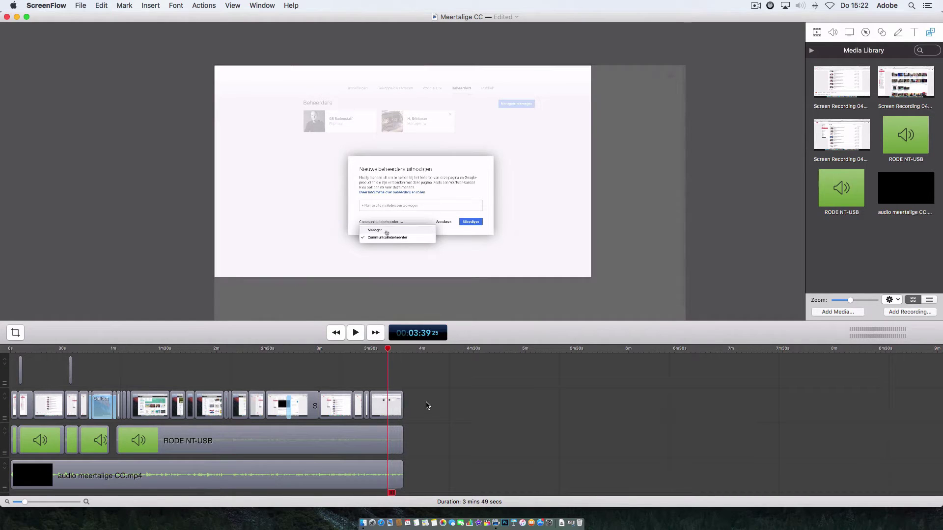
- Try splitting only the last screen recording clip at the playhead
left_click(392, 406)
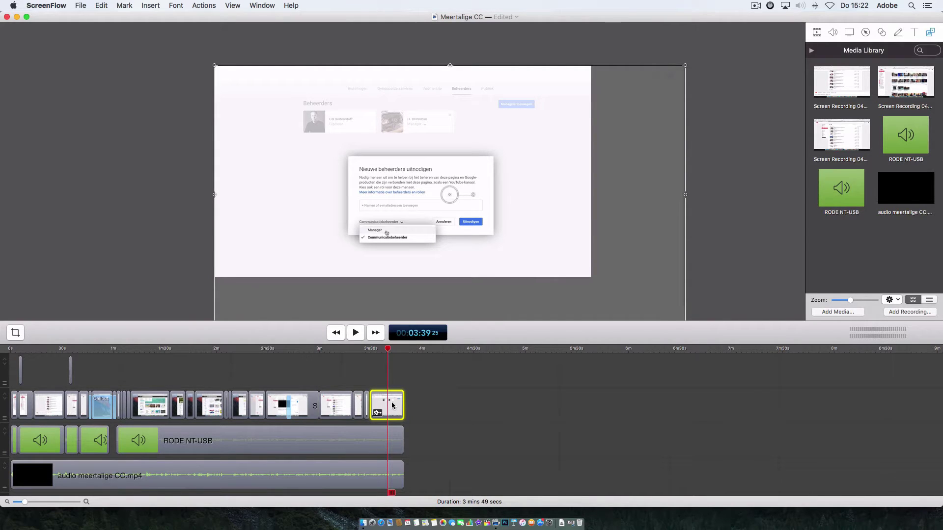
right_click(392, 406)
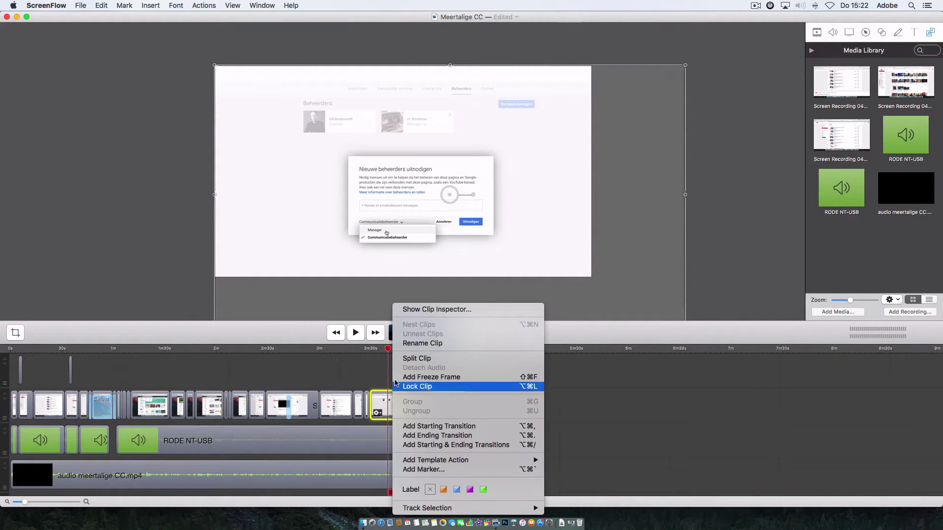
left_click(407, 359)
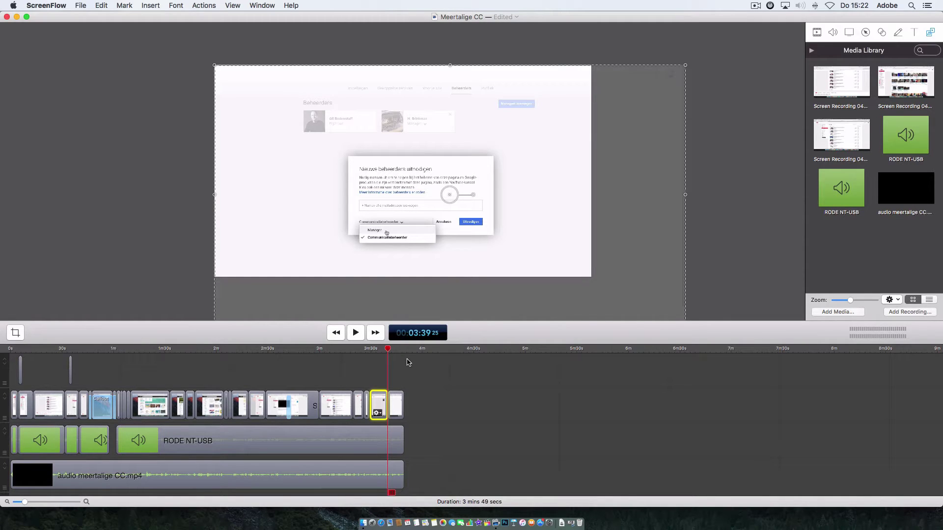
key("super+z")
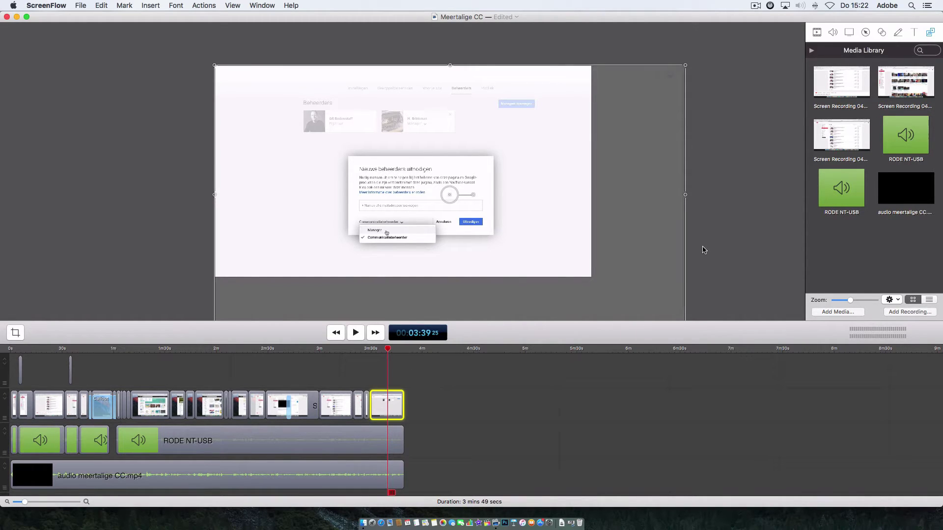
- Import IMG_0195.MOV from the Bureaublad folder and place it directly after the last screen recording clip on the same track
left_click(930, 33)
left_click(658, 422)
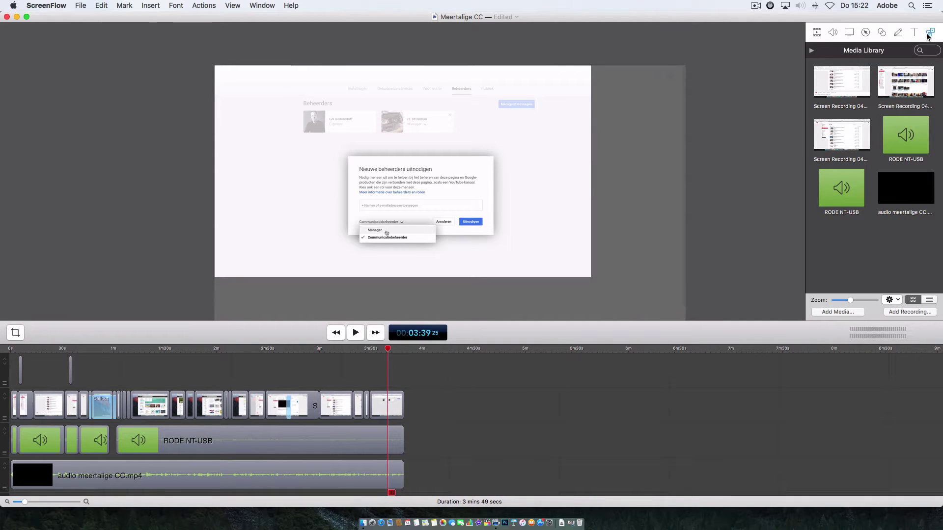
left_click(836, 312)
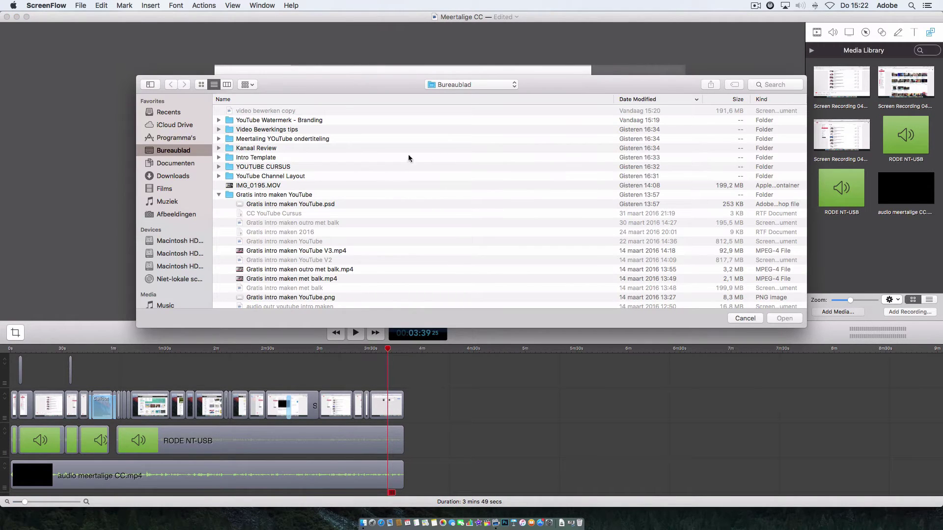
double_click(268, 185)
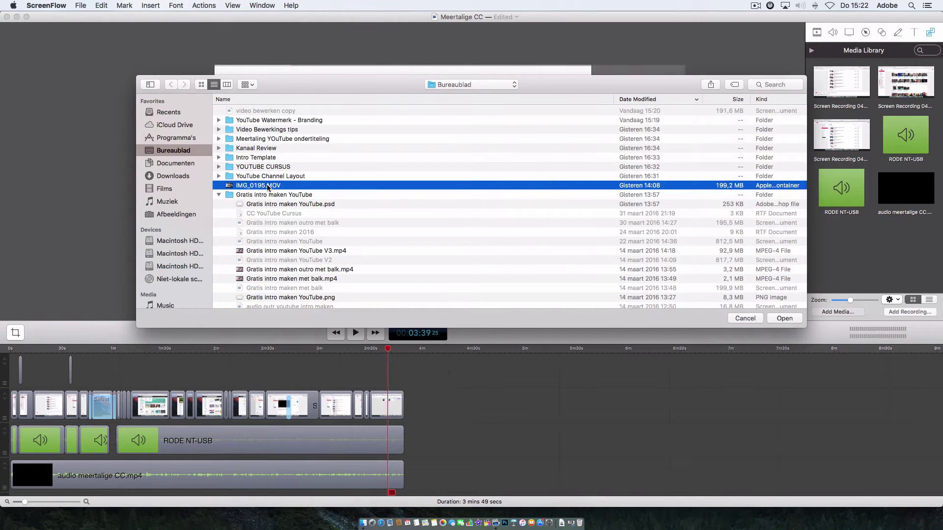
left_click_drag(852, 234, 452, 406)
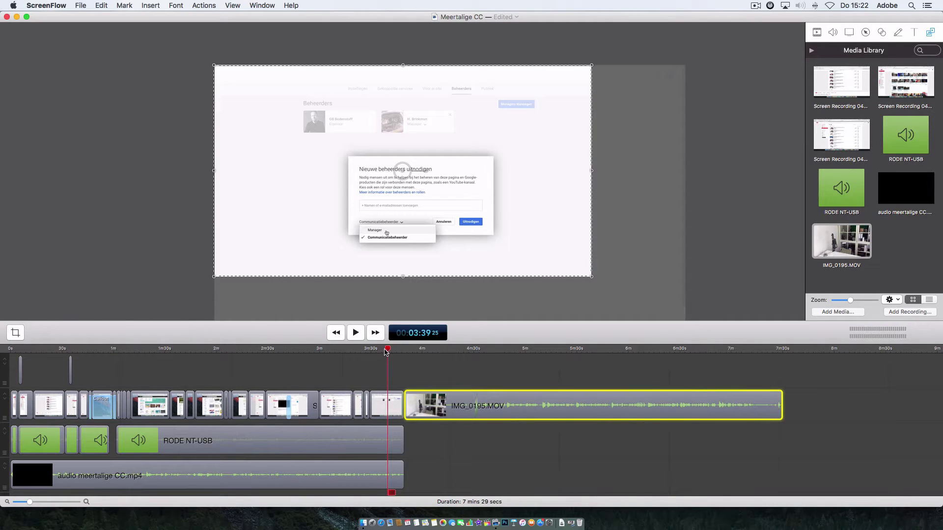
- Add a text box at about 3:39 and position it just above the invitation dialog on the canvas
mouse_move(387, 349)
left_mouse_down()
mouse_move(462, 351)
mouse_move(389, 352)
left_mouse_up()
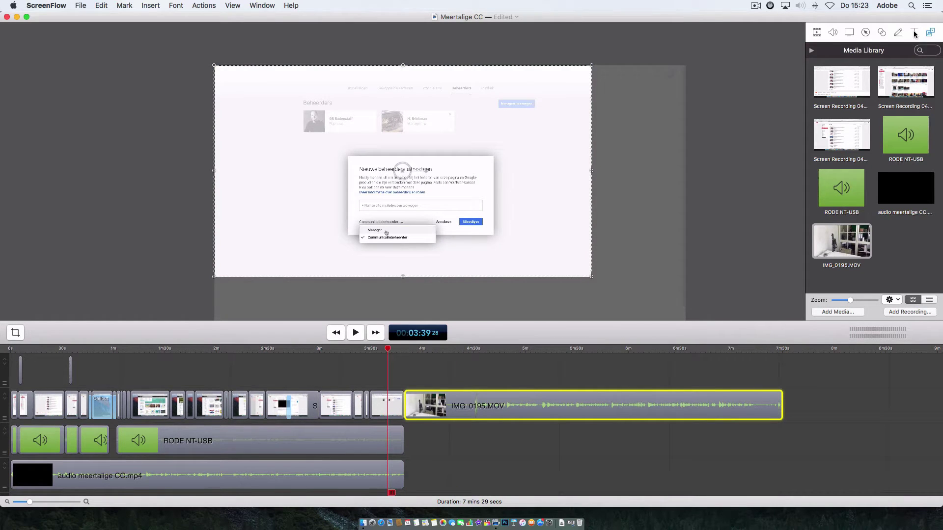
left_click(914, 33)
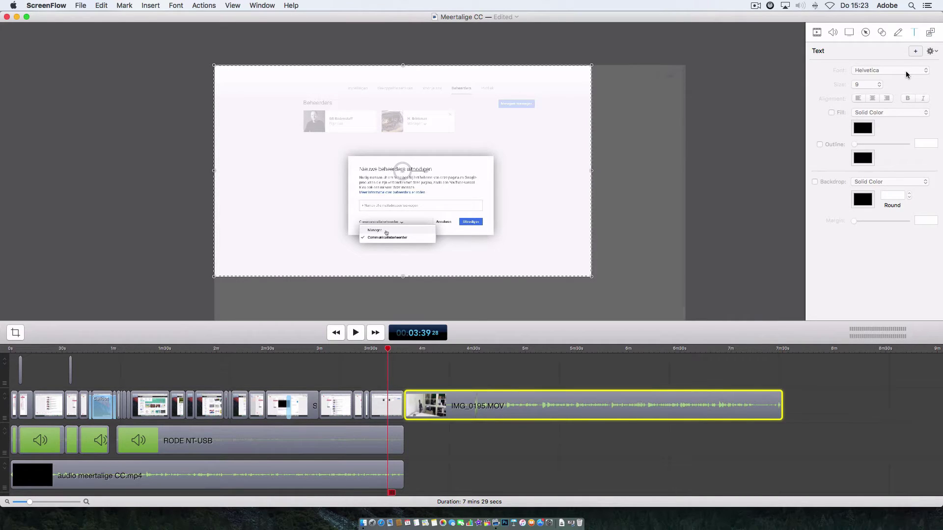
left_click(935, 51)
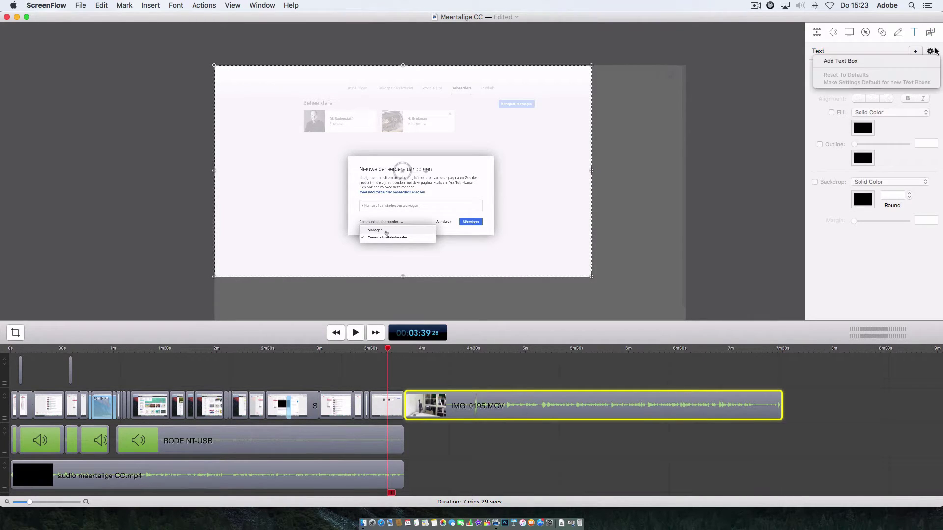
left_click(844, 61)
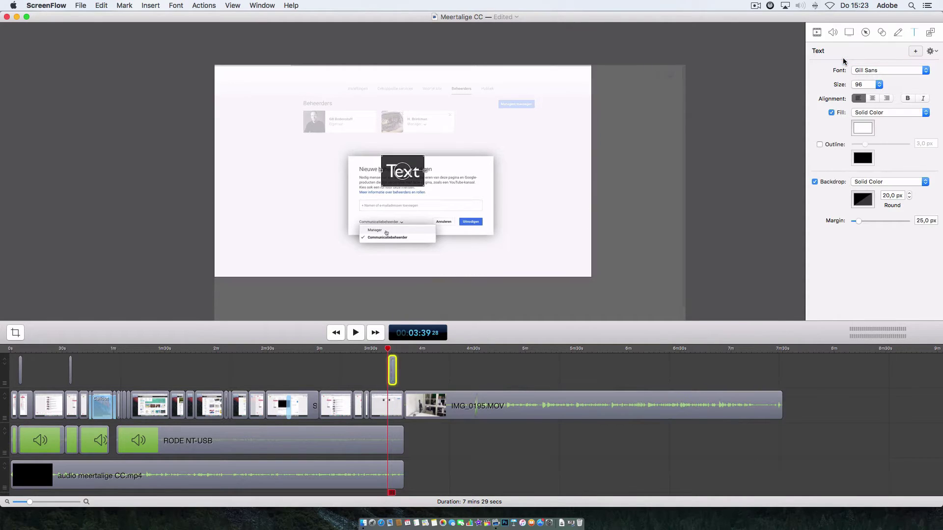
left_click_drag(404, 173, 386, 139)
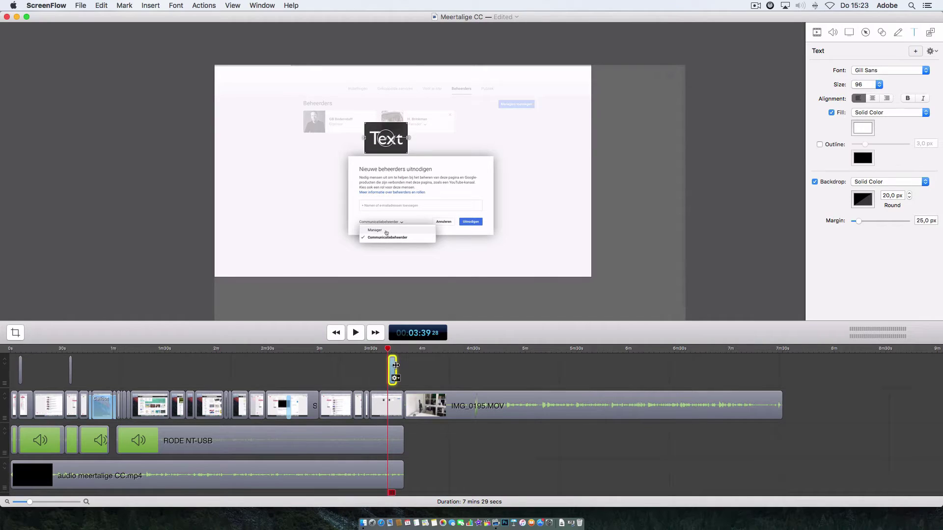
- Extend the text clip to about 4:43 on the timeline and replace its text with "Test tekst"
left_click_drag(395, 365, 497, 368)
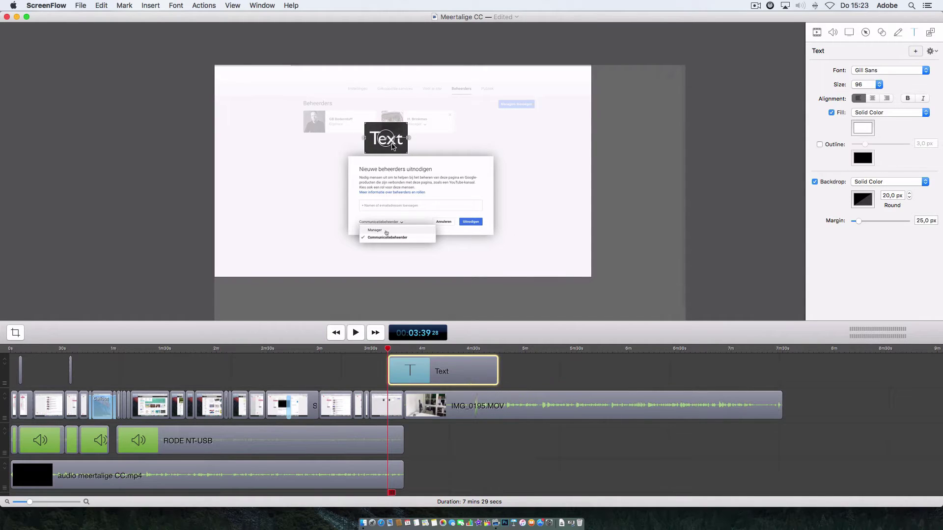
key("BackSpace")
key("BackSpace")
key("BackSpace")
key("BackSpace")
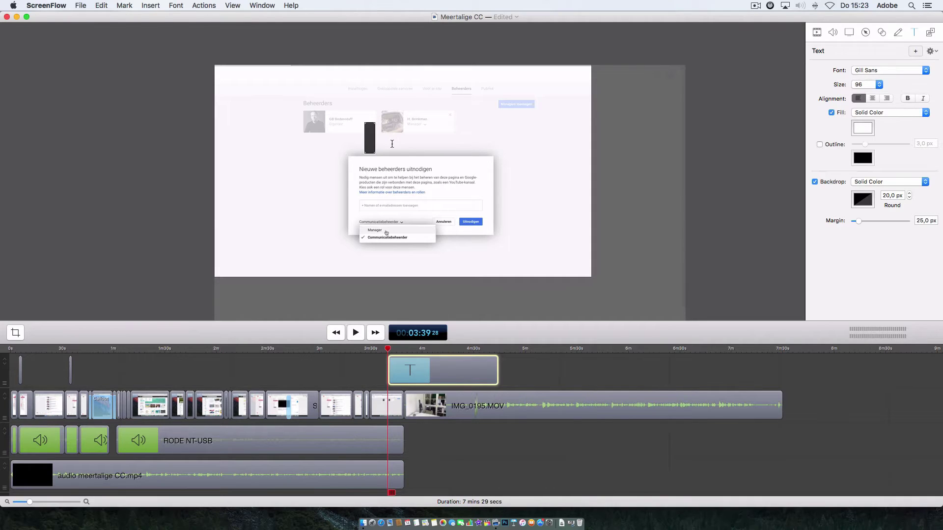
type("Test tekst")
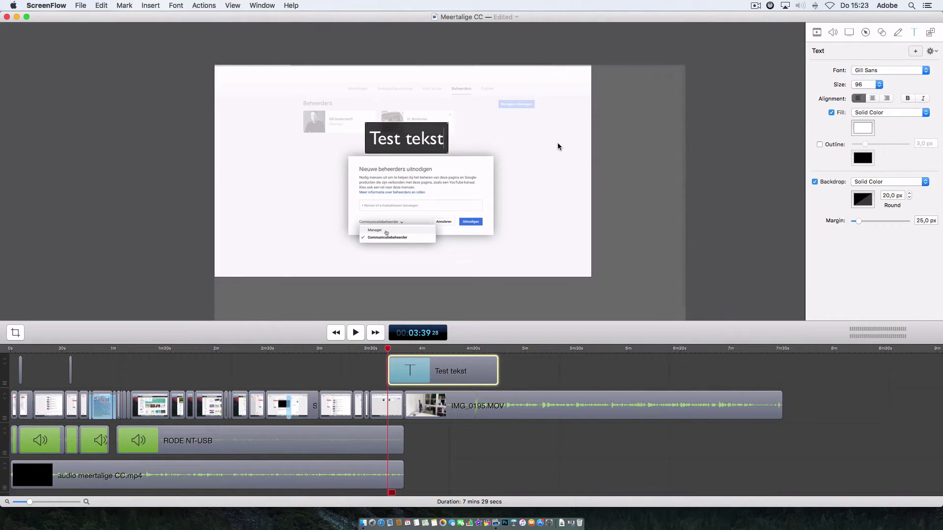
- Set the fill color of the "Test tekst" text to the saved red swatch
left_click(909, 98)
left_click(864, 126)
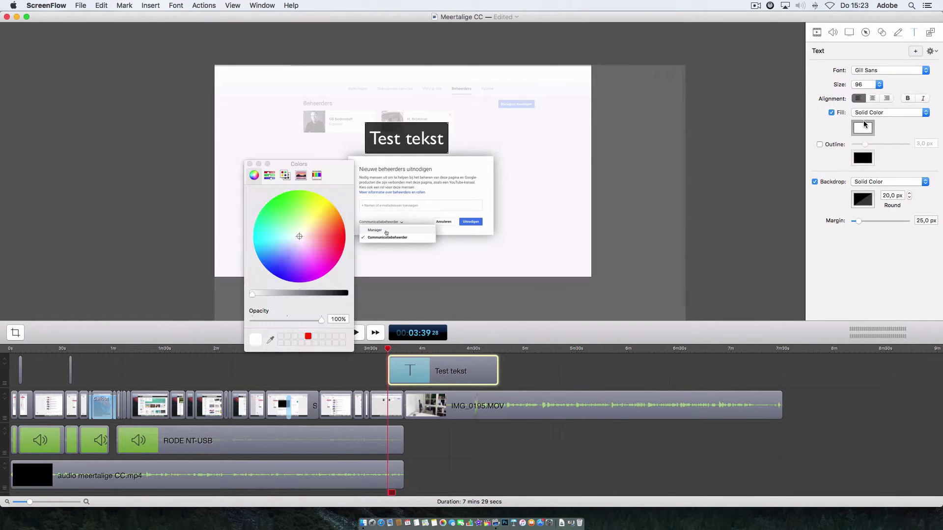
left_click(308, 337)
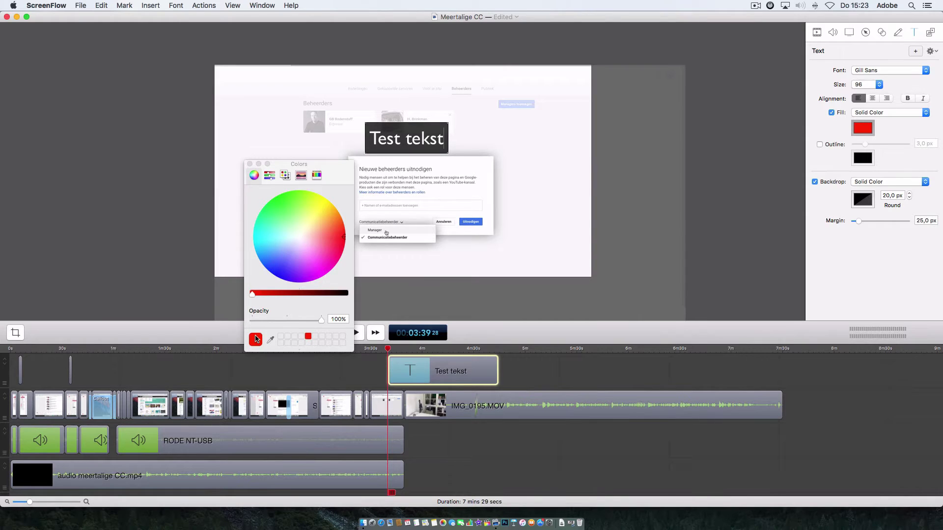
left_click(308, 338)
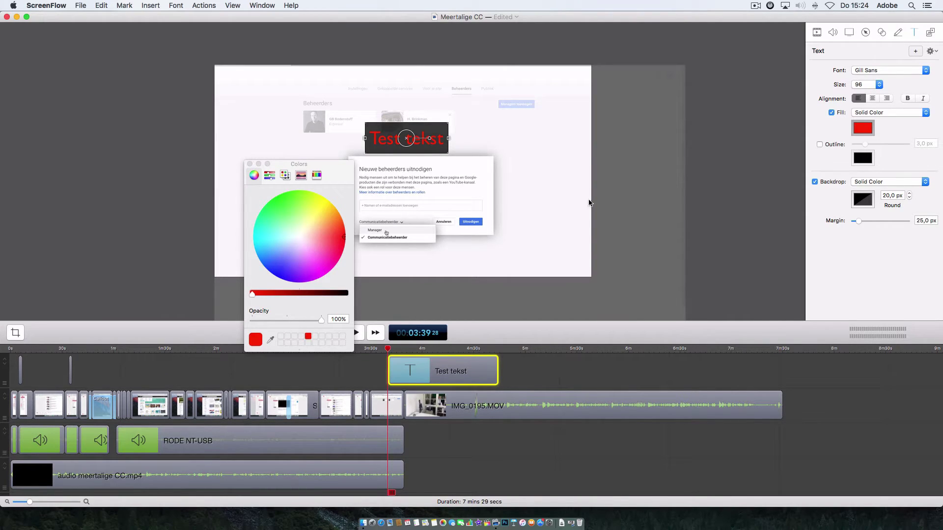
left_click(250, 164)
- Add an annotations clip at the playhead and extend it to match the length of the "Test tekst" clip
left_click(899, 33)
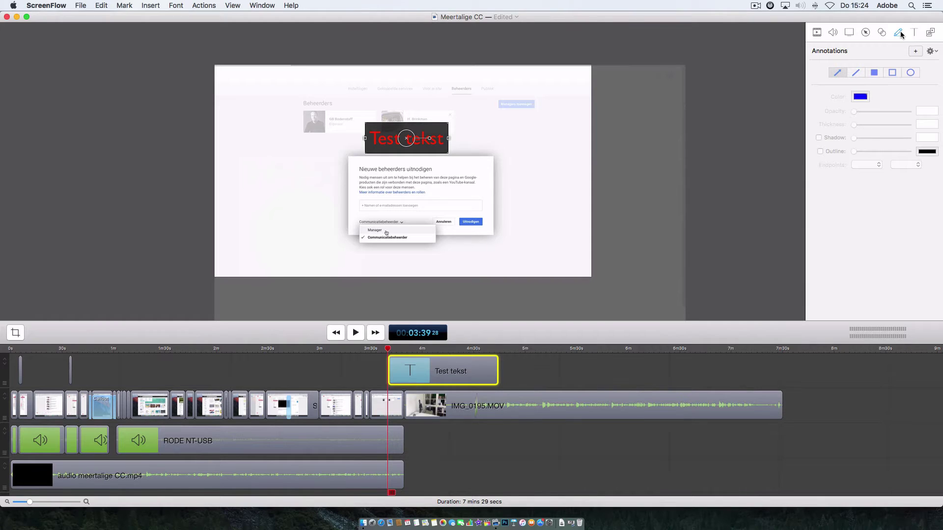
left_click(931, 51)
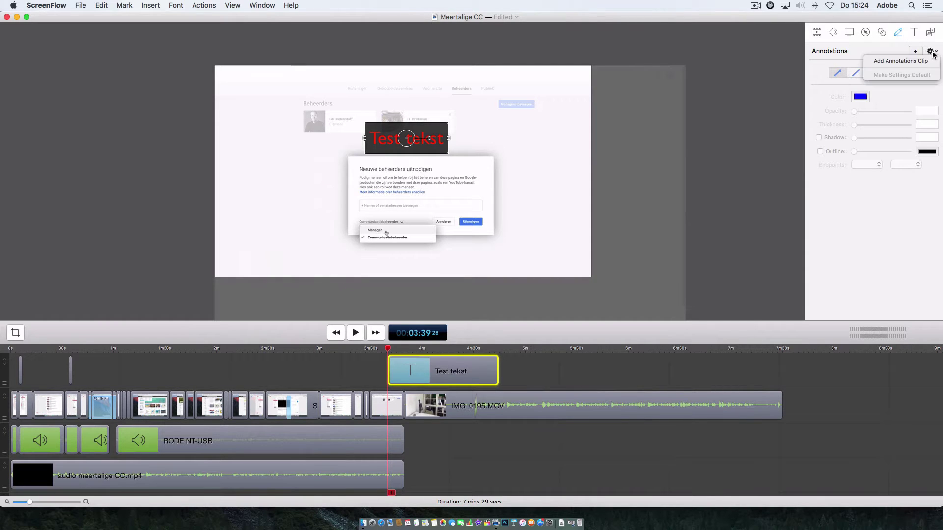
left_click(911, 62)
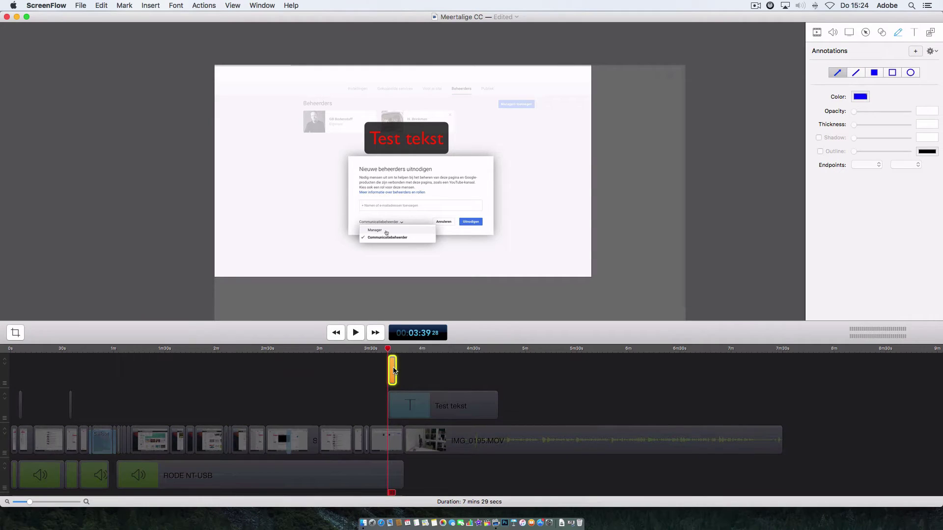
left_click_drag(393, 370, 495, 383)
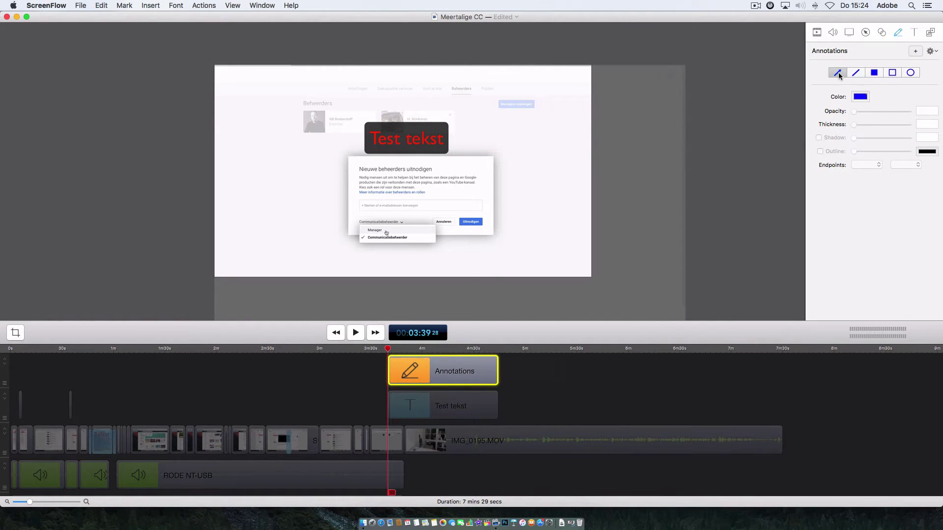
- Draw a blue arrow from the lower right up to the "Test tekst" box and set its thickness to 30
left_click_drag(540, 208, 451, 142)
left_click(917, 124)
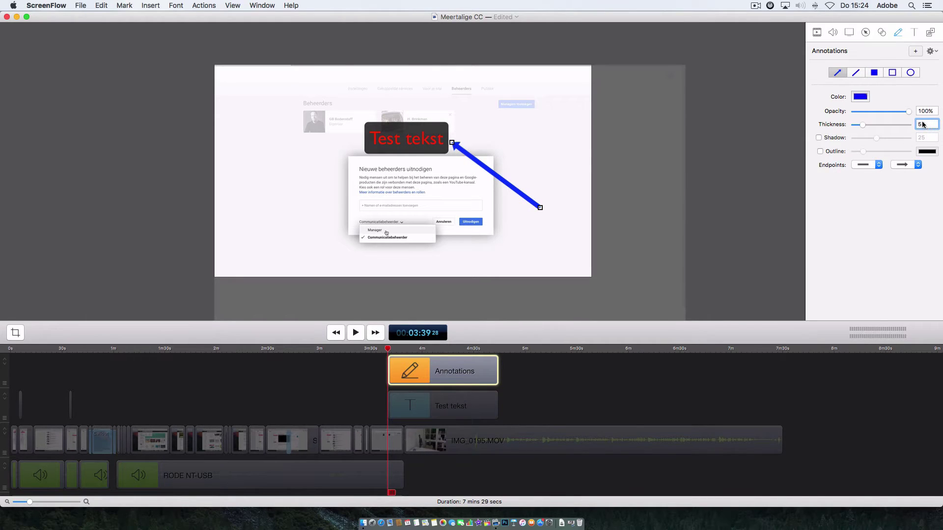
type("30")
key("Return")
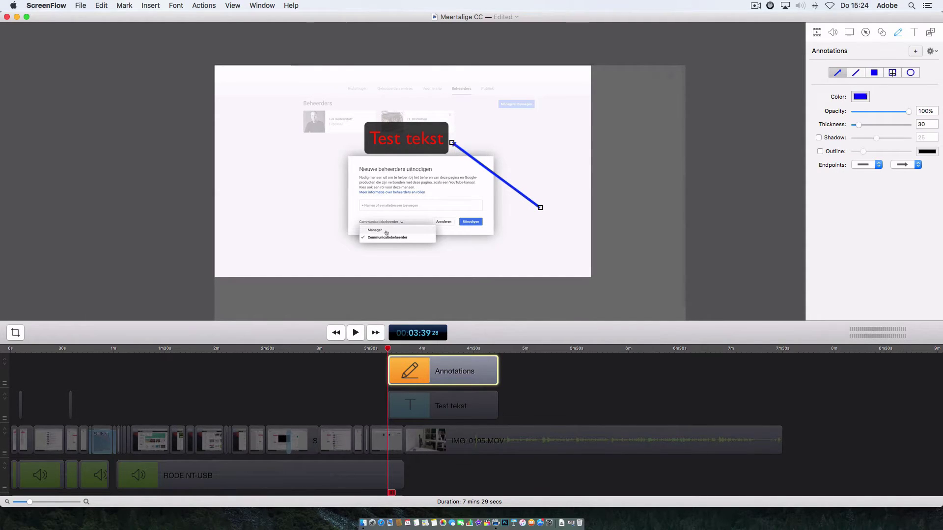
- Choose the filled rectangle annotation and add a second annotations clip at the playhead
left_click(892, 72)
left_click(873, 73)
left_click(931, 51)
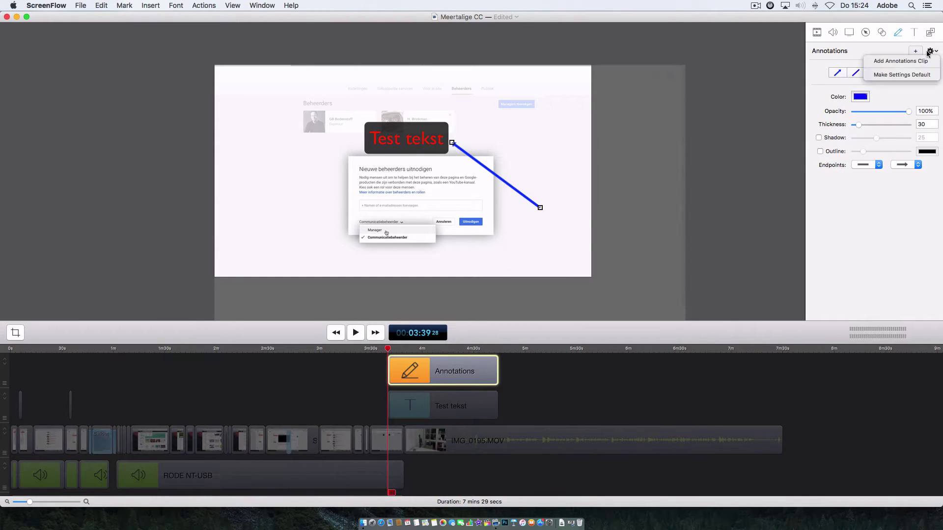
left_click(912, 61)
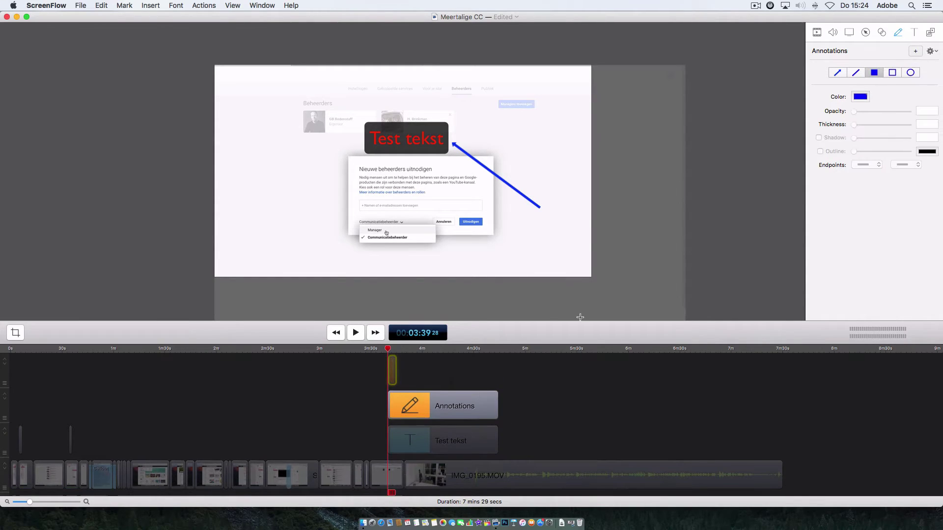
- Extend the new annotations clip to about 1 min 1.5 sec and draw a filled blue rectangle over the upper-left photo in the video
double_click(395, 367)
left_click_drag(395, 368, 493, 370)
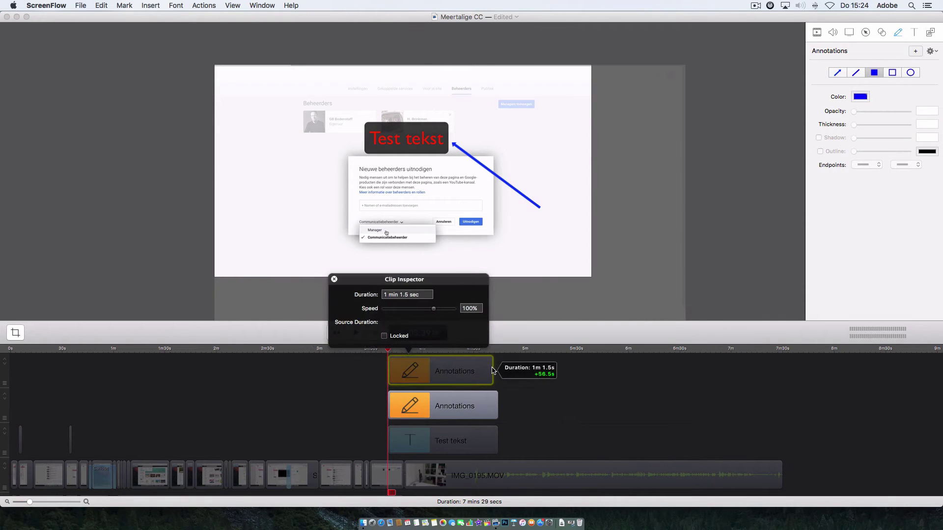
left_click(863, 96)
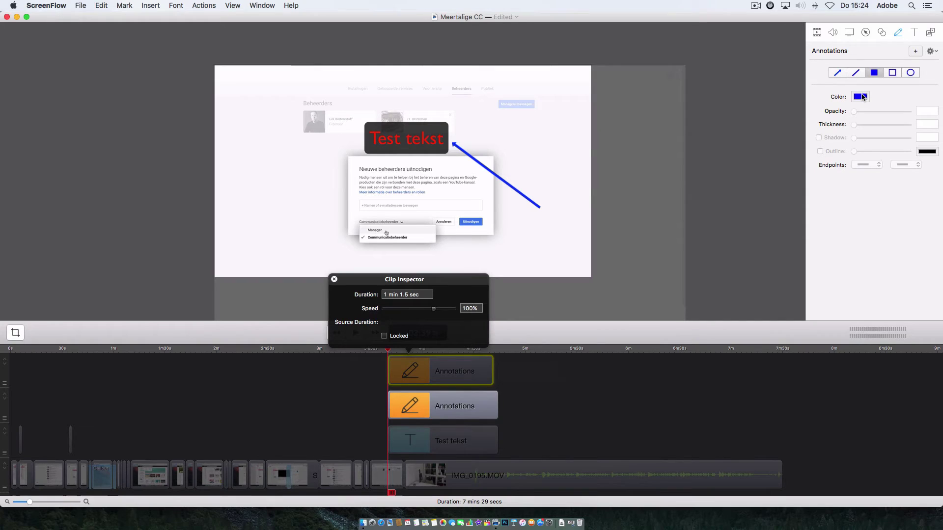
left_click(874, 72)
left_click_drag(294, 99, 343, 140)
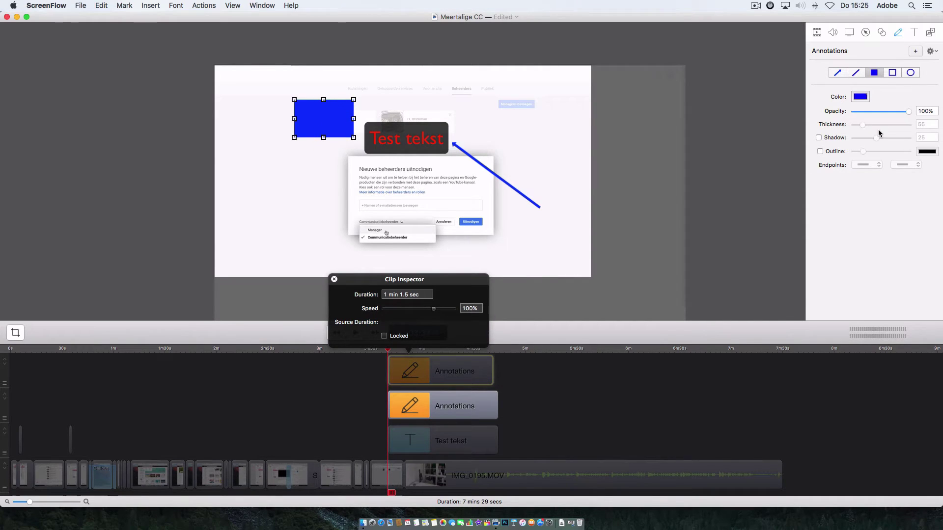
- Change the filled rectangle's color to White from the Apple color list and close the color picker
left_click(860, 97)
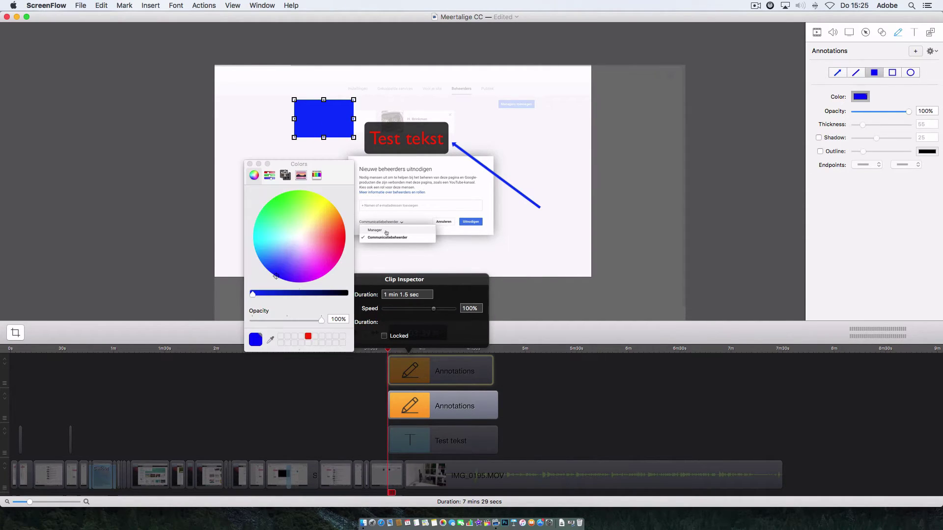
left_click(284, 174)
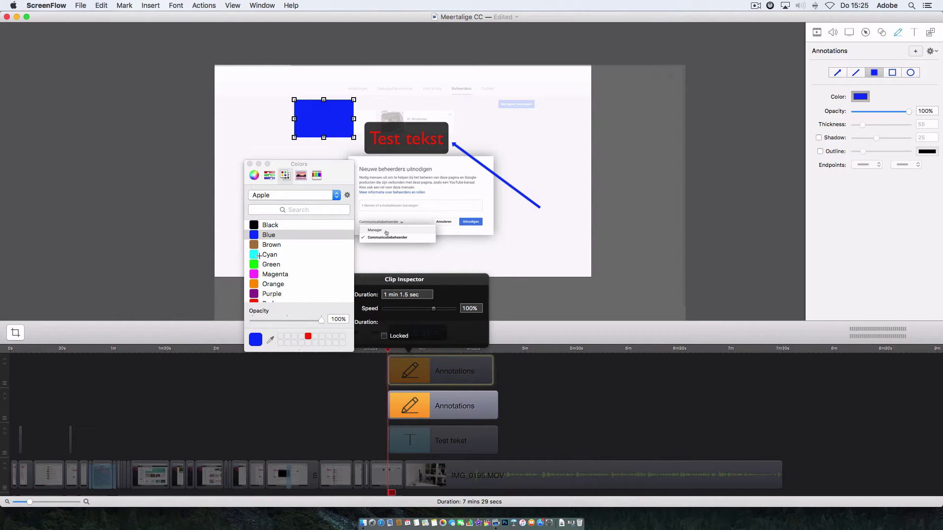
scroll(259, 256, "down", 3)
left_click(271, 297)
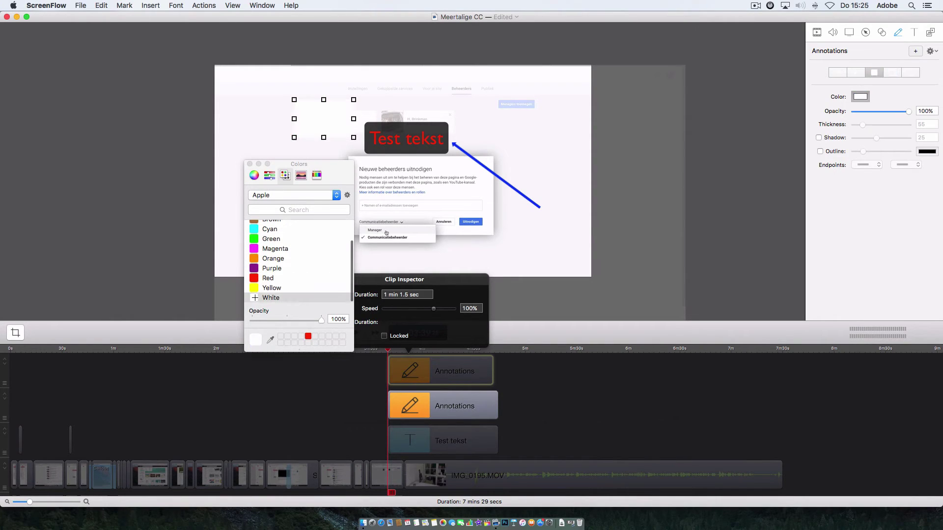
left_click(264, 128)
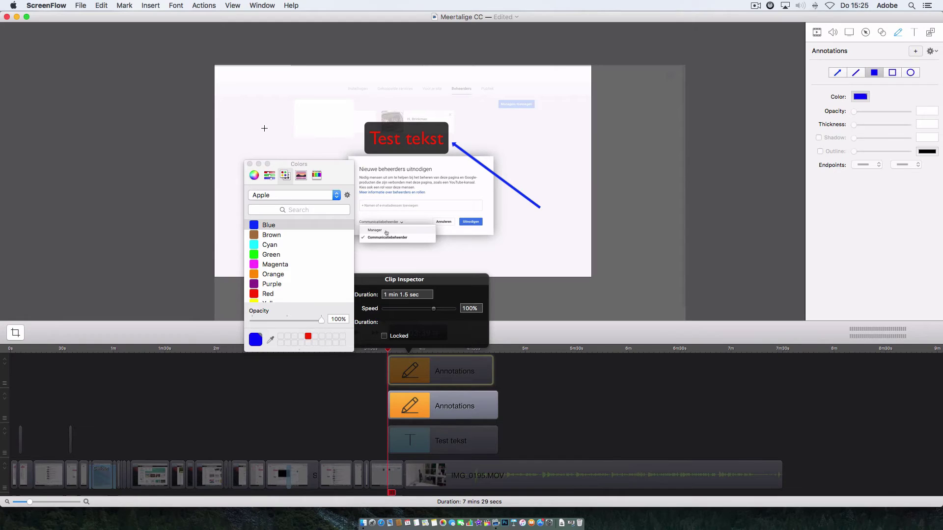
left_click(250, 164)
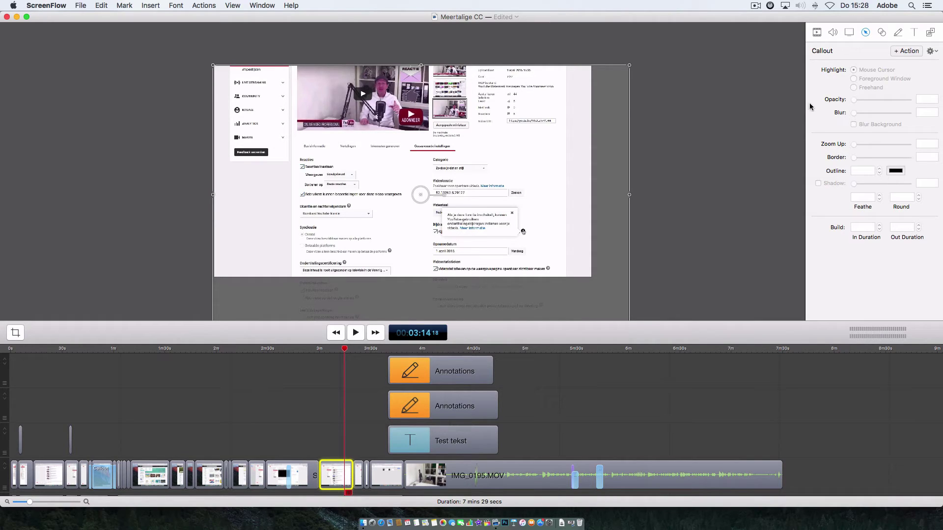
- Add a callout action with a mouse cursor highlight to the selected screen recording clip at about 3:14
mouse_move(334, 465)
left_click(930, 51)
left_click(853, 62)
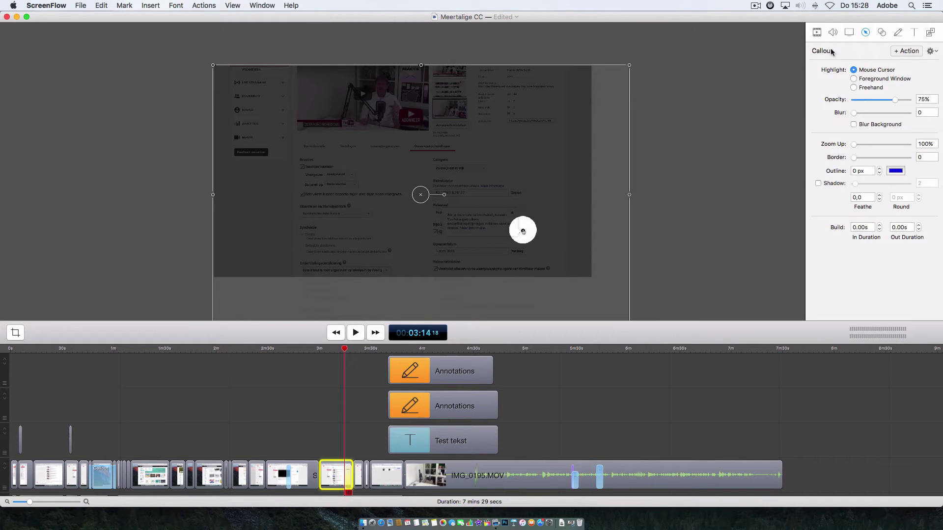
- Make the callout a freehand rectangle around the popup message, with a blurred background and an enlarged zoom
left_click(853, 87)
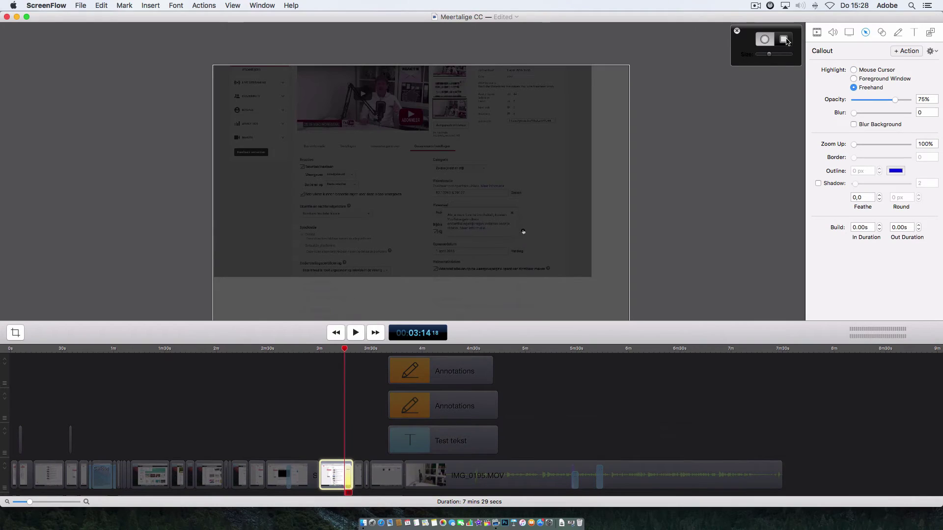
left_click(784, 40)
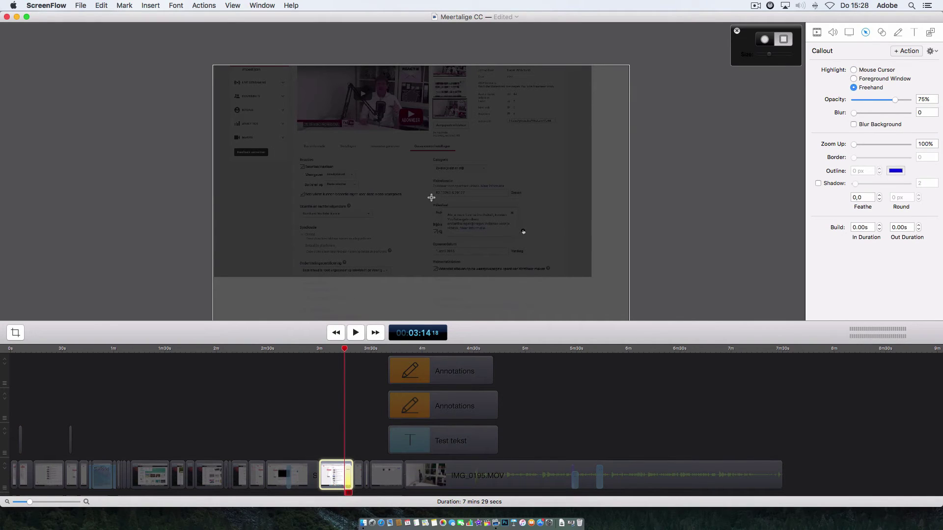
mouse_move(441, 201)
left_mouse_down()
mouse_move(486, 246)
mouse_move(530, 255)
mouse_move(525, 238)
left_mouse_up()
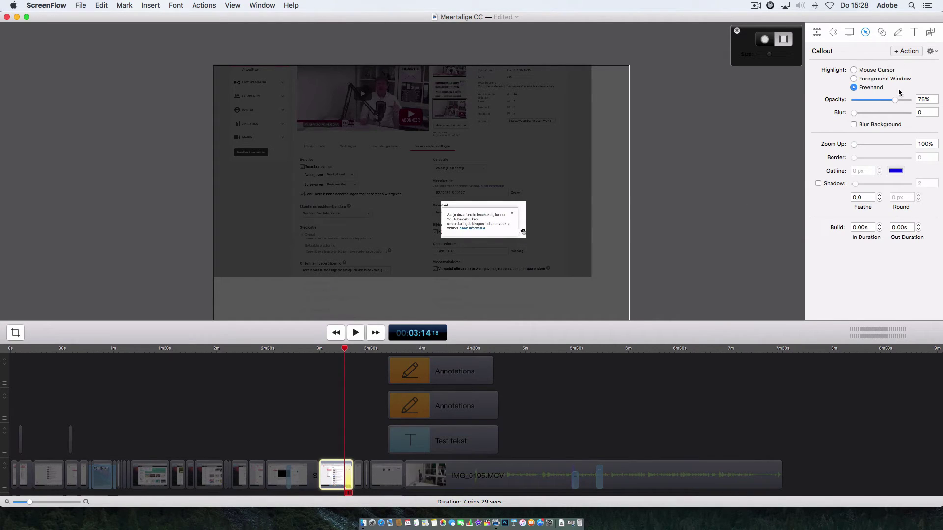
left_click(853, 125)
left_click_drag(854, 145, 869, 147)
- Mute the "audio meertalige CC.mp4" clip and turn its sound back on
left_click(832, 32)
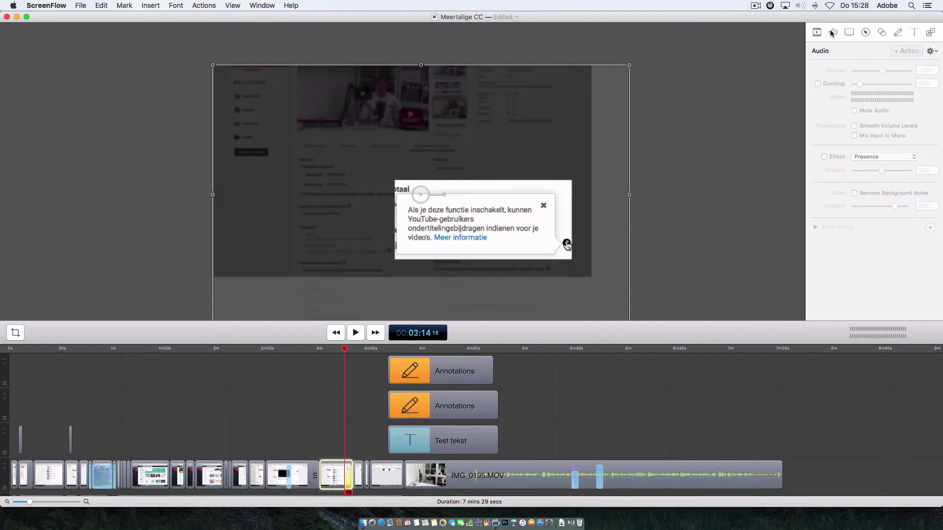
scroll(526, 446, "down", 3)
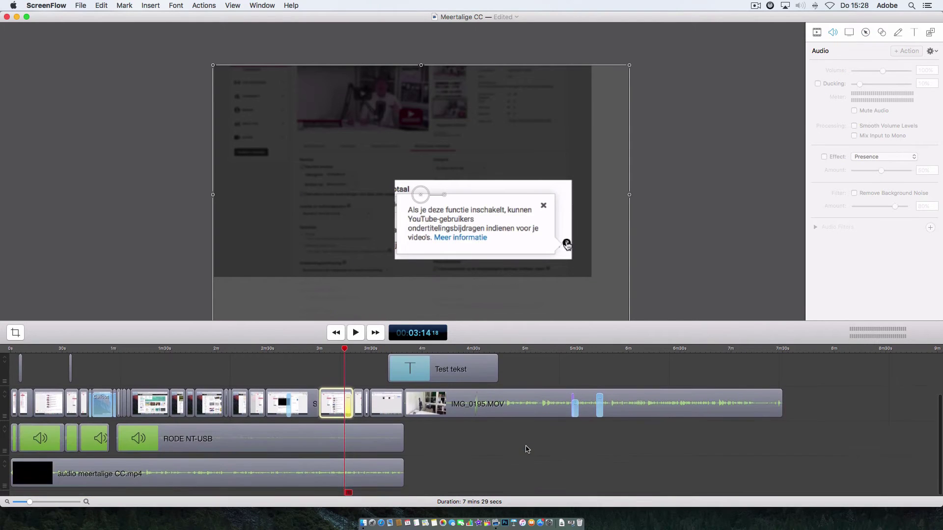
left_click(363, 474)
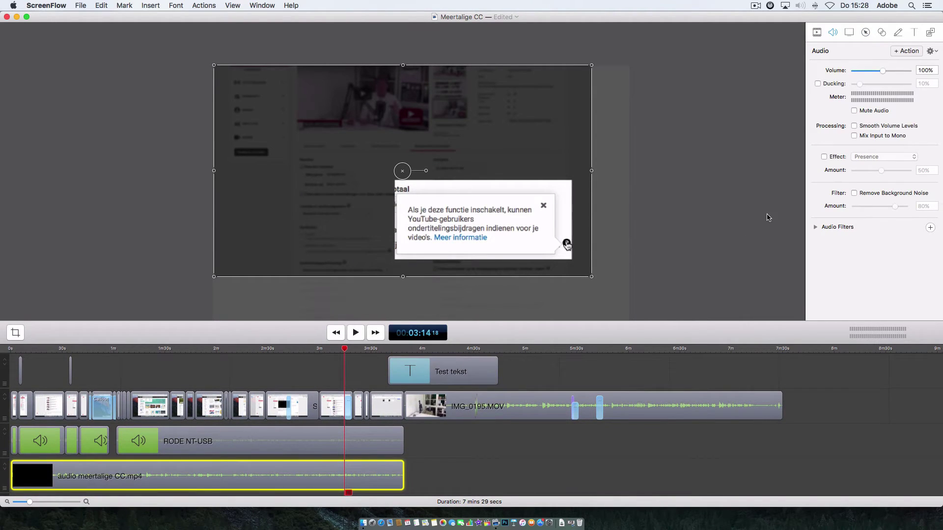
left_click(854, 111)
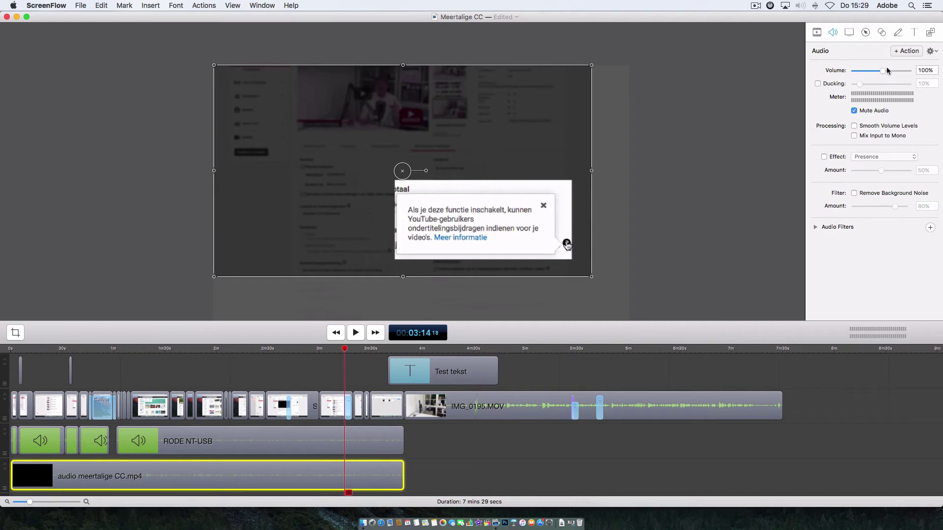
mouse_move(882, 72)
left_mouse_down()
mouse_move(906, 73)
mouse_move(882, 73)
left_mouse_up()
left_click(854, 111)
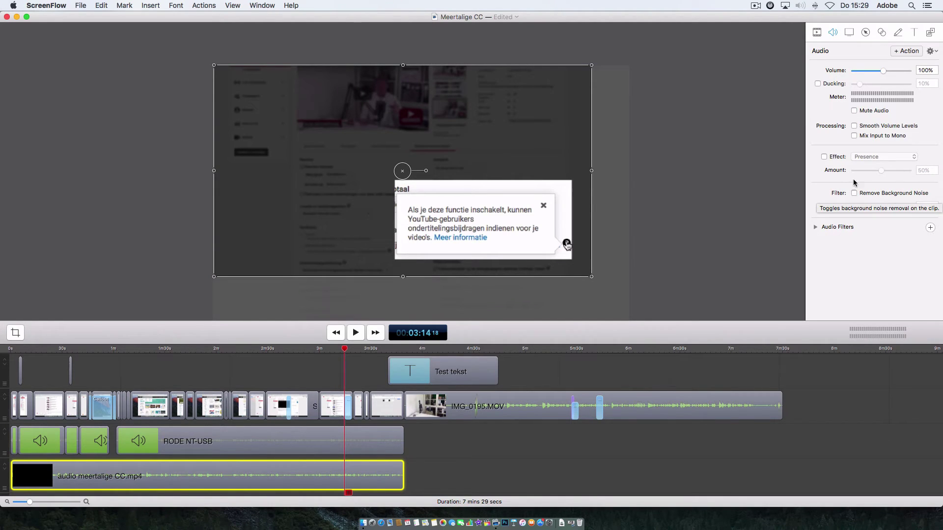
- Show the selected clip's video properties, then return the playhead to the start of the enlarged timeline
left_click(816, 31)
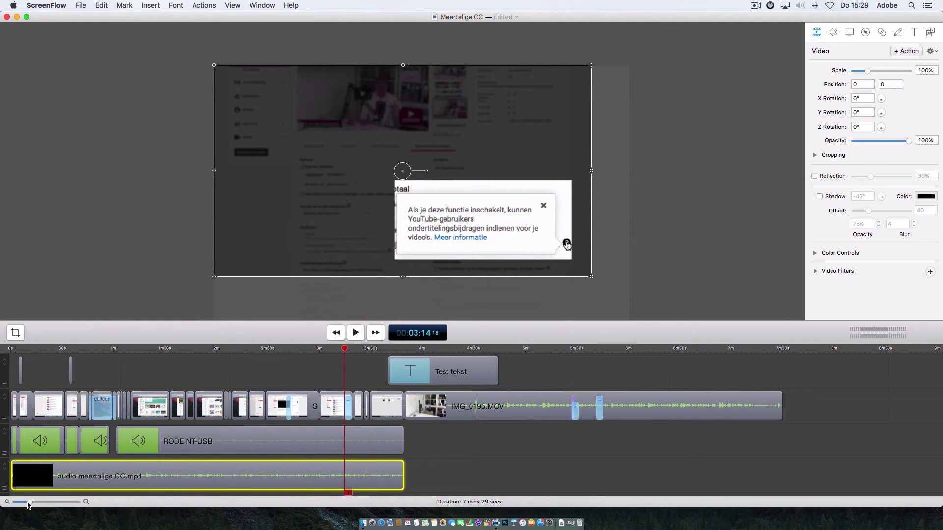
mouse_move(29, 501)
left_mouse_down()
mouse_move(88, 501)
mouse_move(18, 502)
mouse_move(33, 502)
left_mouse_up()
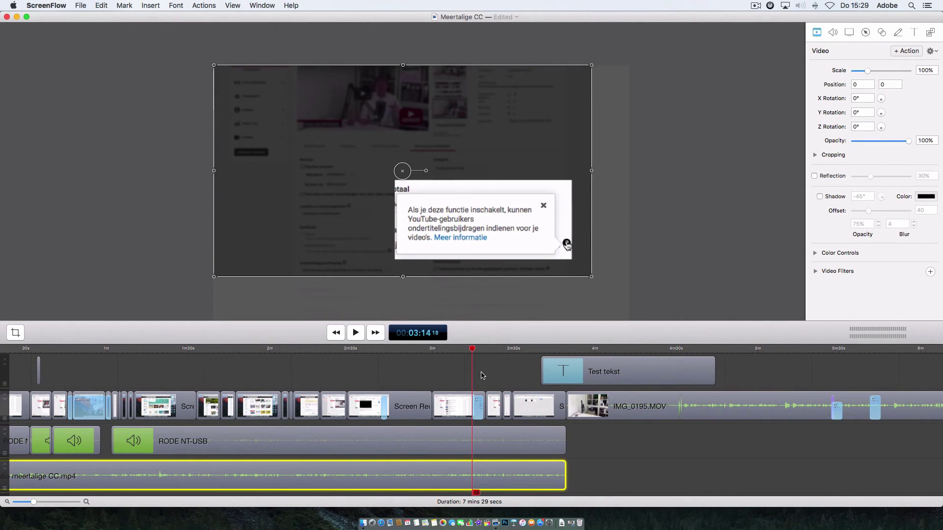
key("Home")
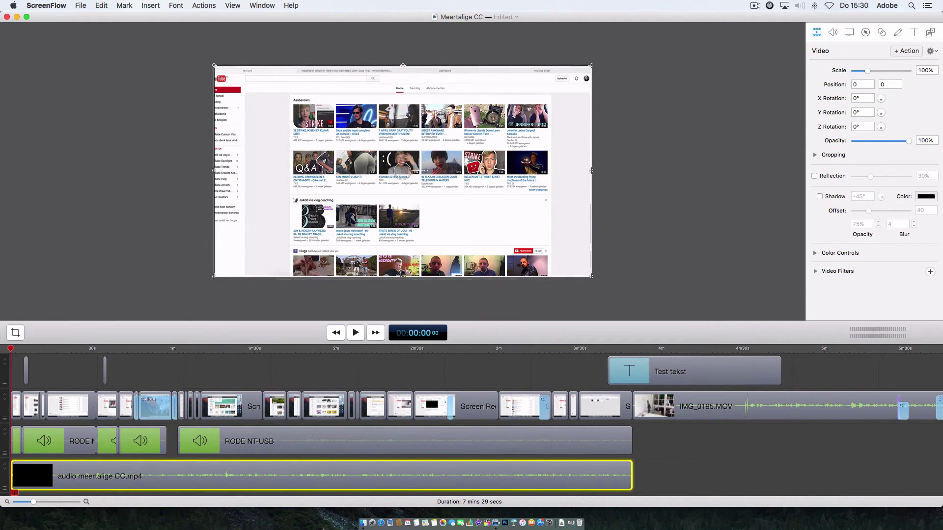
- Delete the end piece of the IMG_0195.MOV clip after 7:09
left_click(464, 443)
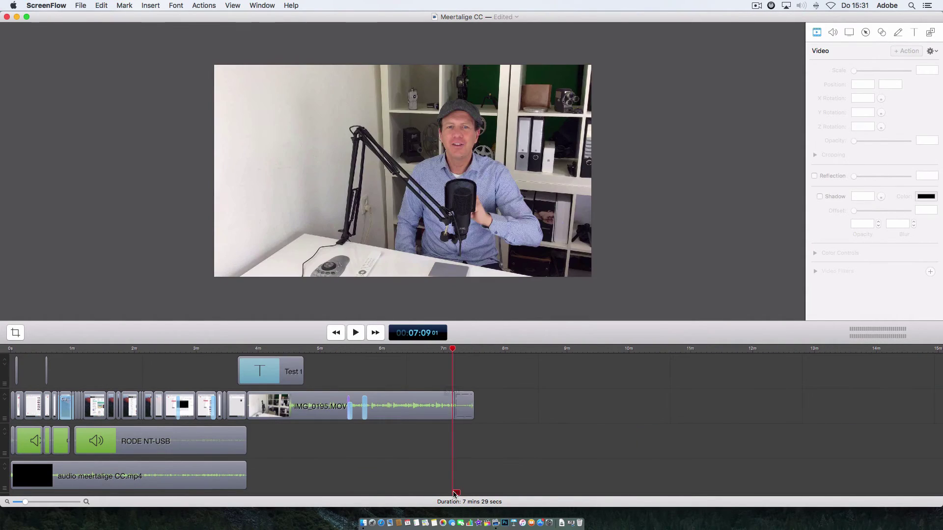
left_click(468, 404)
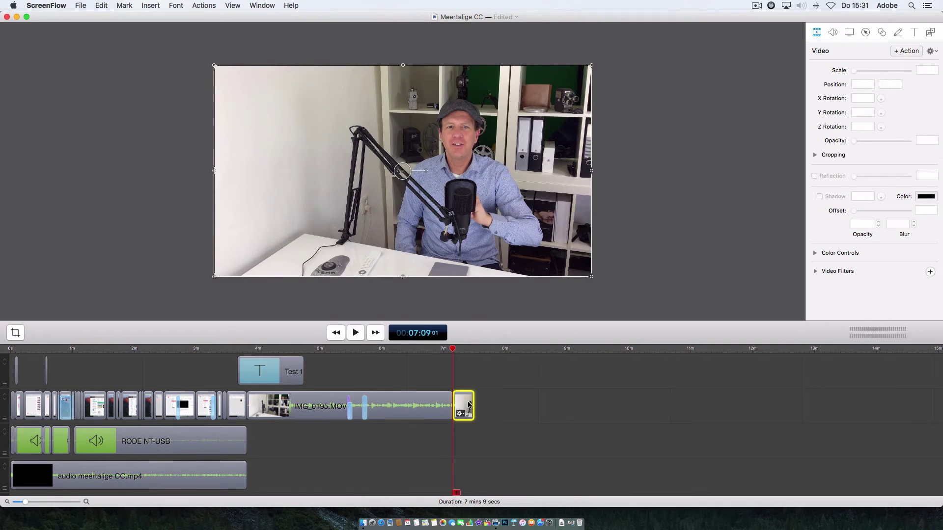
key("Delete")
- Add an ending transition to the IMG_0195.MOV clip and play back the clip's last seconds
left_click(436, 349)
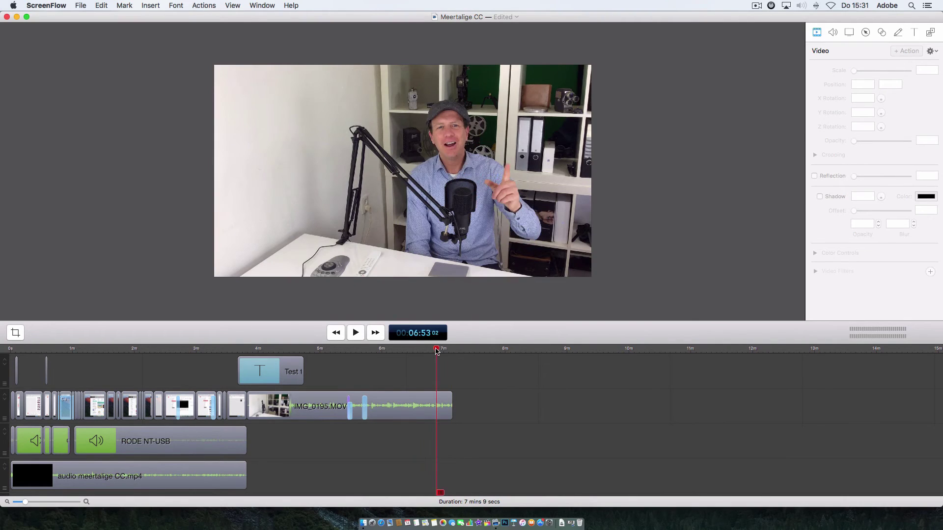
right_click(445, 405)
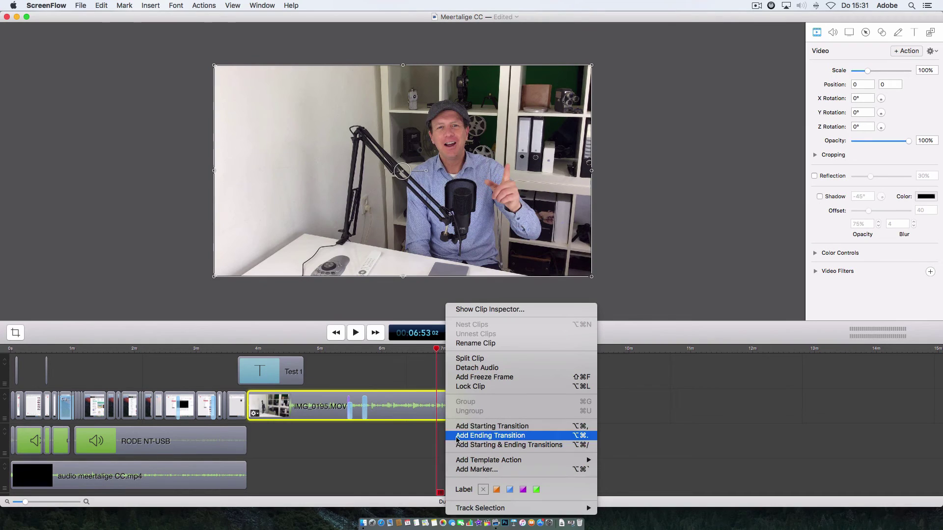
left_click(490, 436)
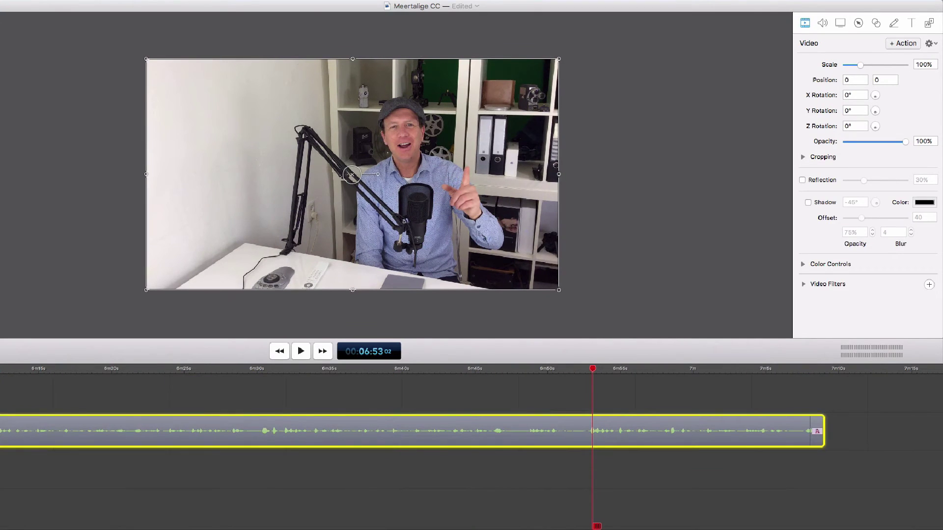
left_click(809, 374)
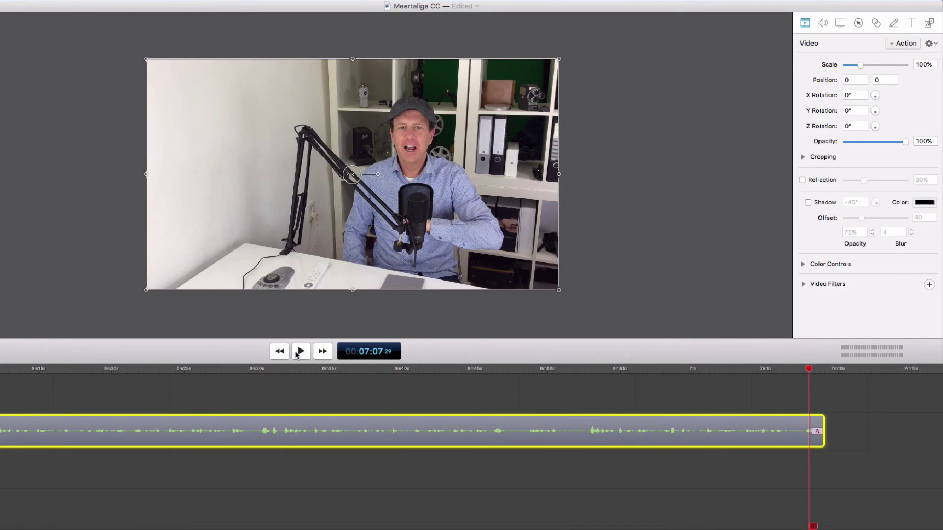
left_click(300, 351)
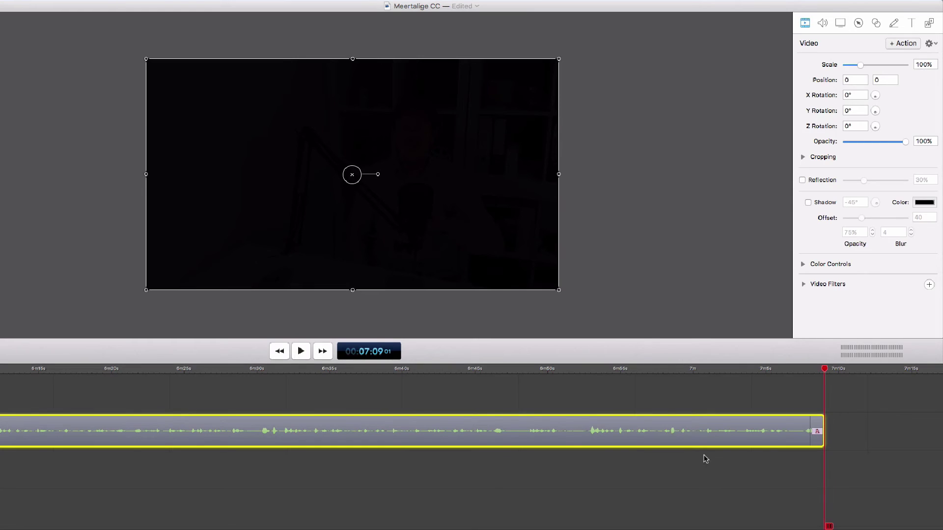
- Split the IMG_0195.MOV clip at about 7:01 and briefly play from the cut
left_click(711, 373)
key("t")
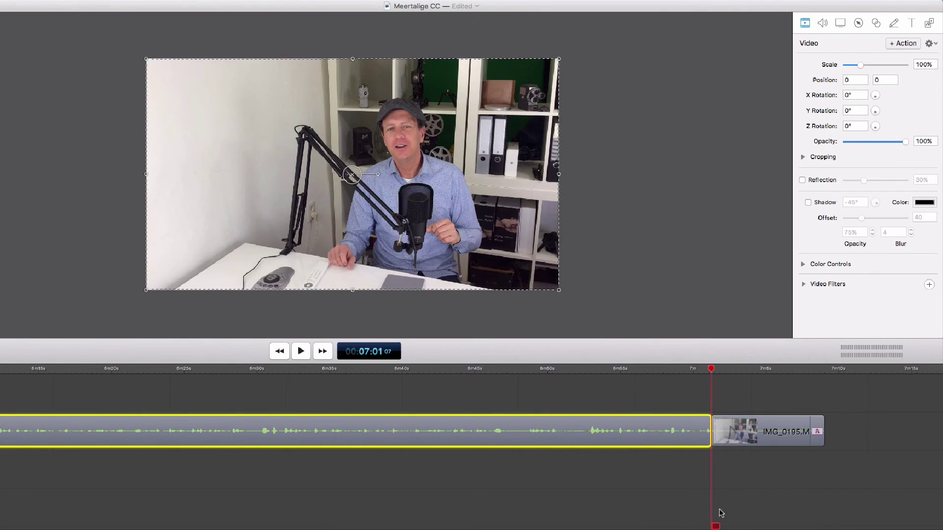
left_click(302, 351)
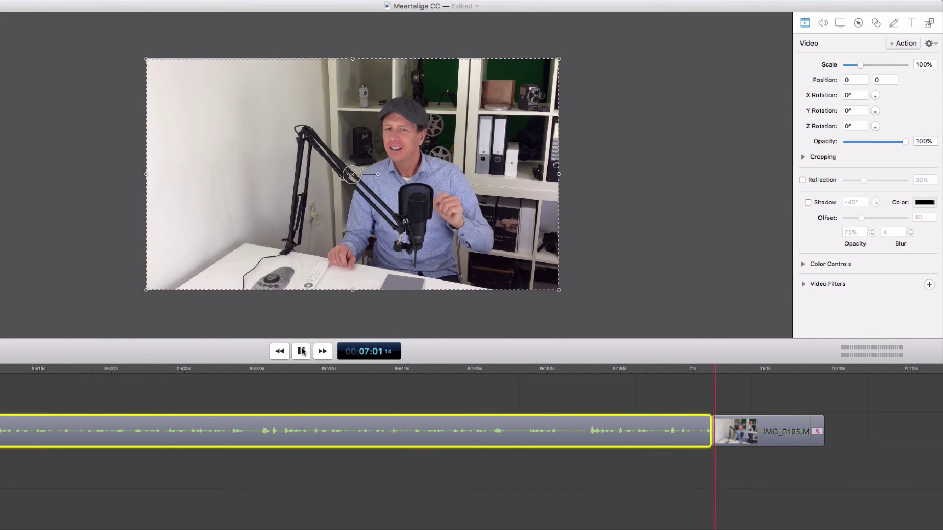
key("space")
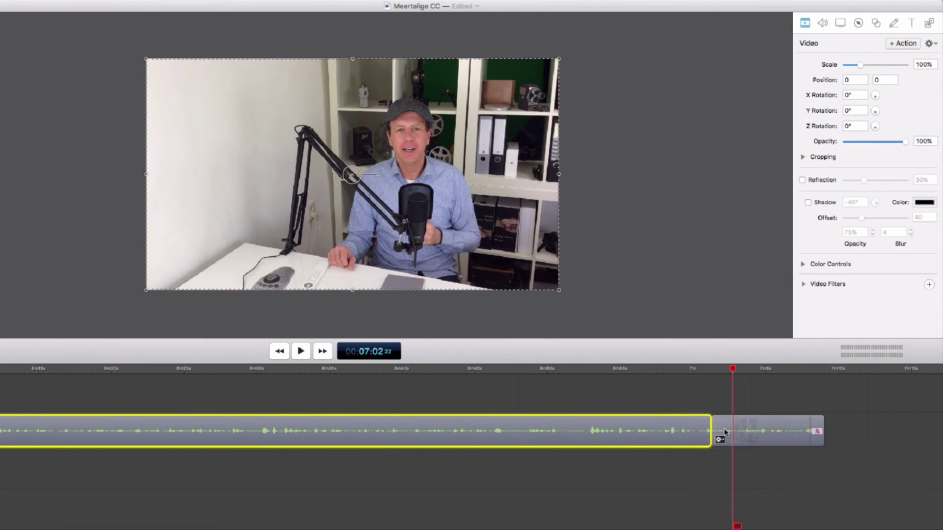
- Add a starting transition to the split-off end piece of IMG_0195.MOV and play it from its beginning
left_click(723, 428)
left_click(721, 439)
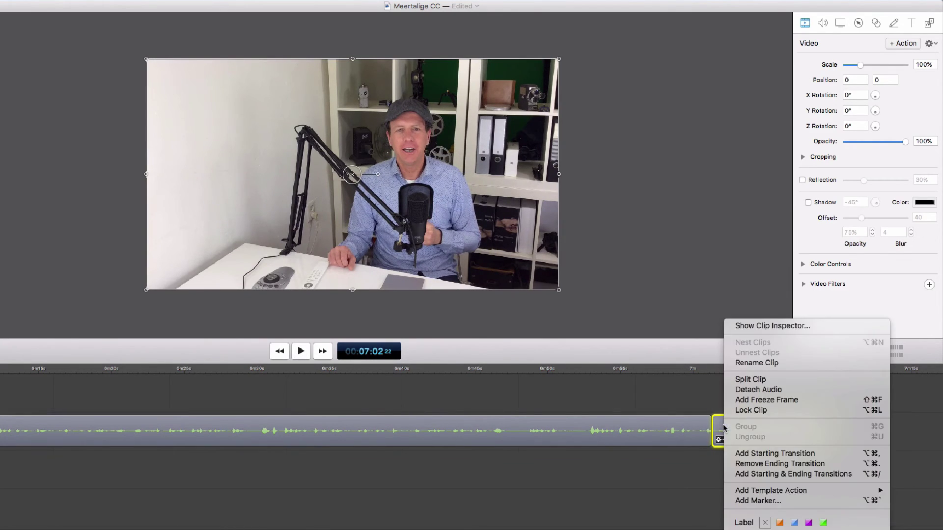
left_click(736, 454)
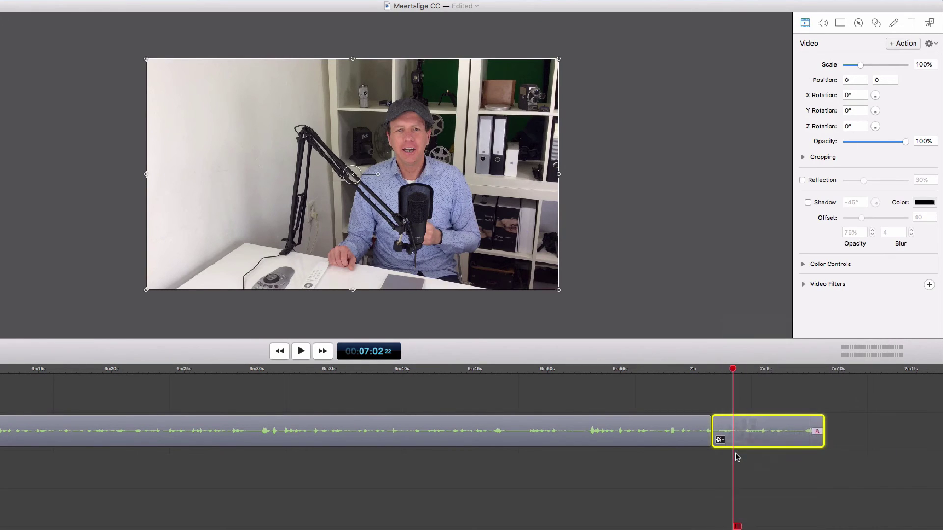
left_click(711, 373)
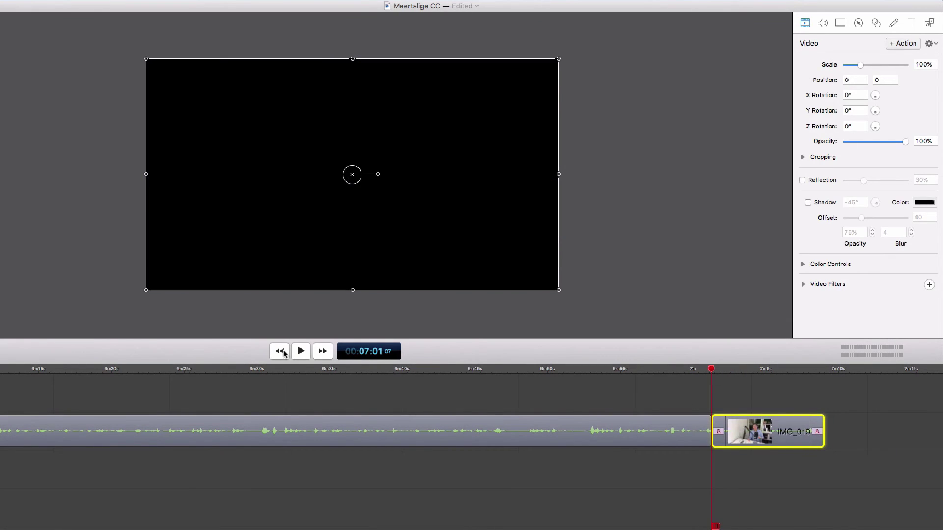
left_click(303, 350)
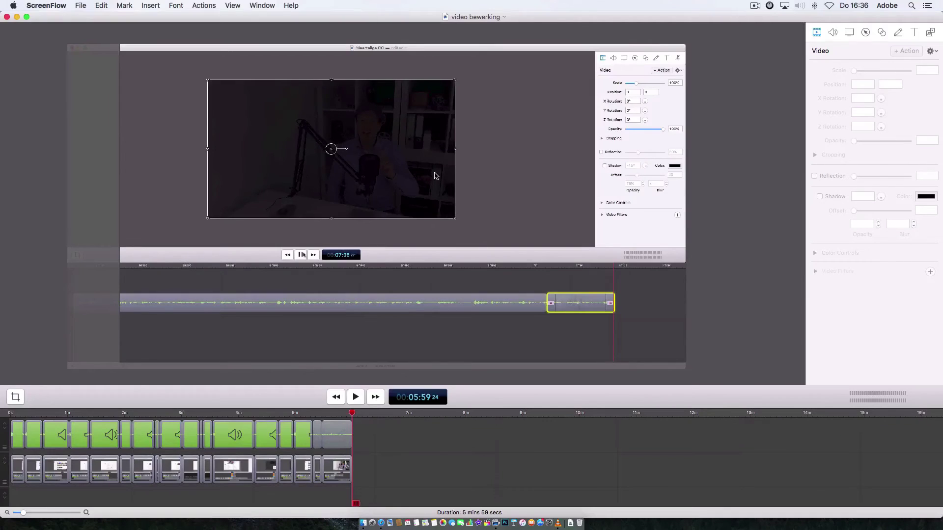
- Import Outro Template.mp4 and video bewerkings tips intro.mp4 from the Video Bewerkings tips folder into the media library
left_click(930, 32)
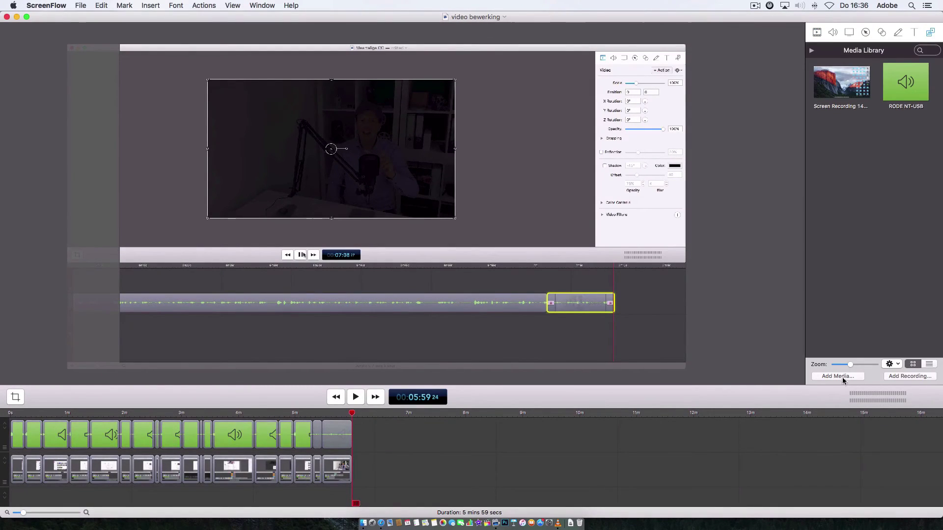
left_click(841, 376)
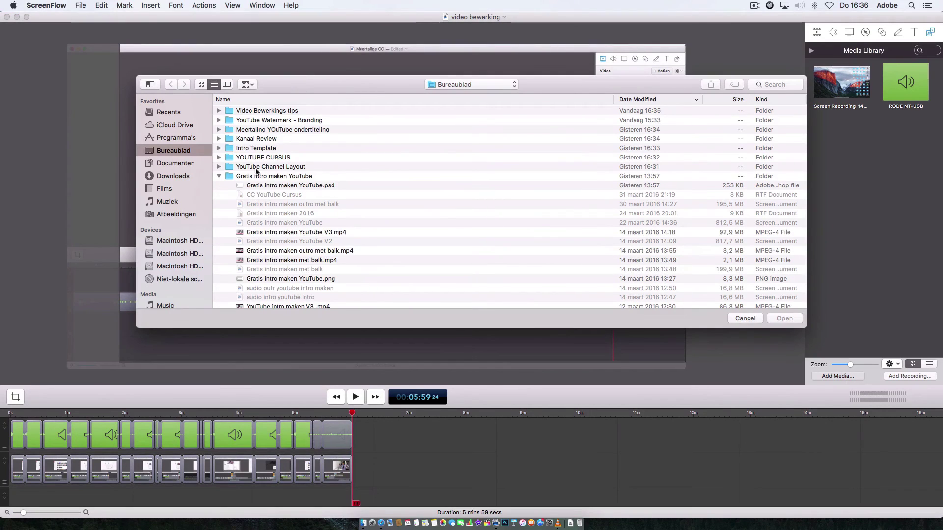
double_click(230, 112)
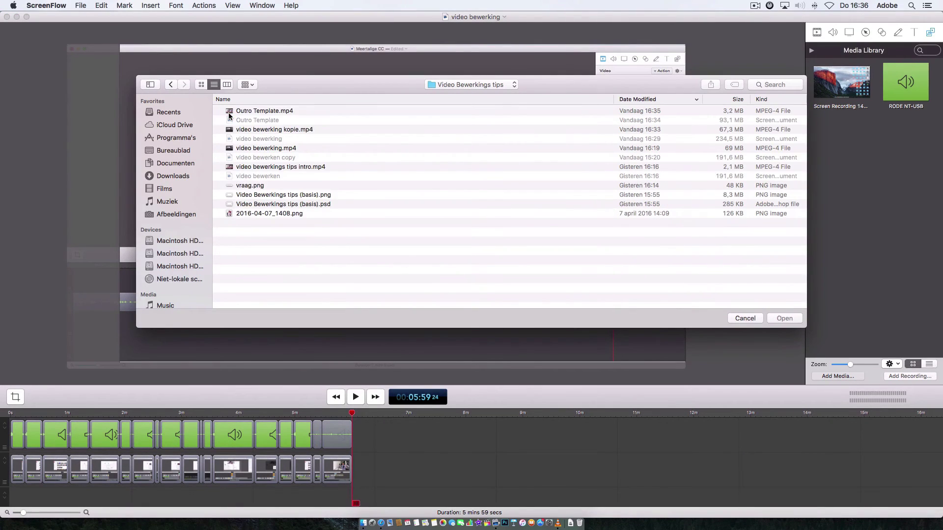
left_click(248, 113)
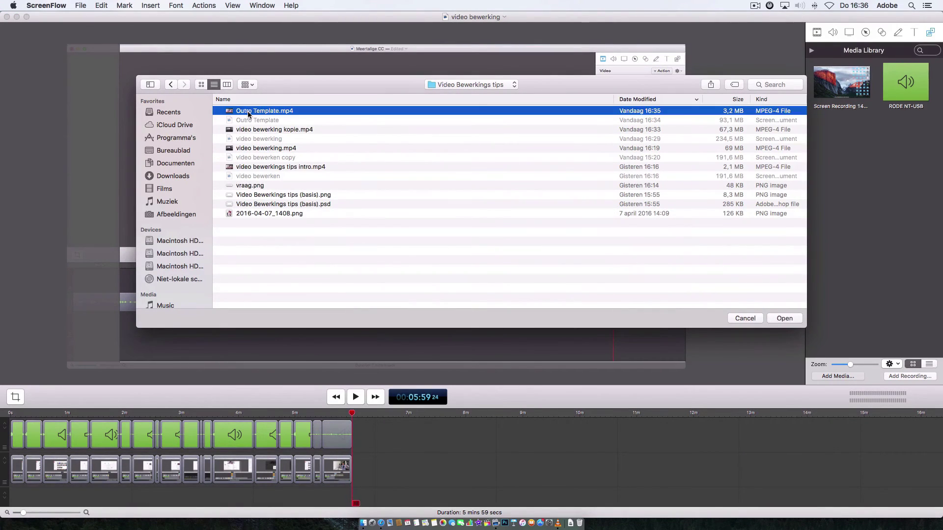
left_click(248, 167, "super")
key("Return")
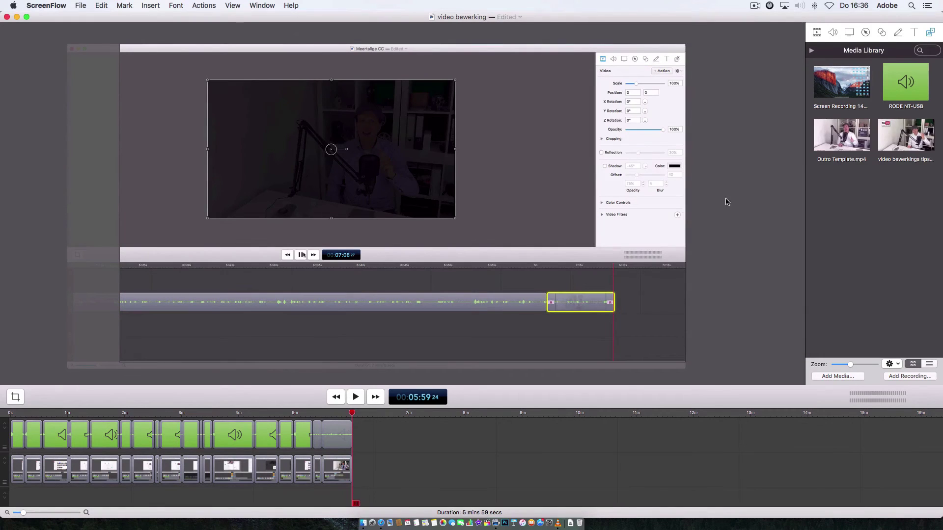
- Add Outro Template.mp4 directly after the last video clip and shift all clips later to free space at the timeline's start
left_click_drag(840, 150, 12, 395)
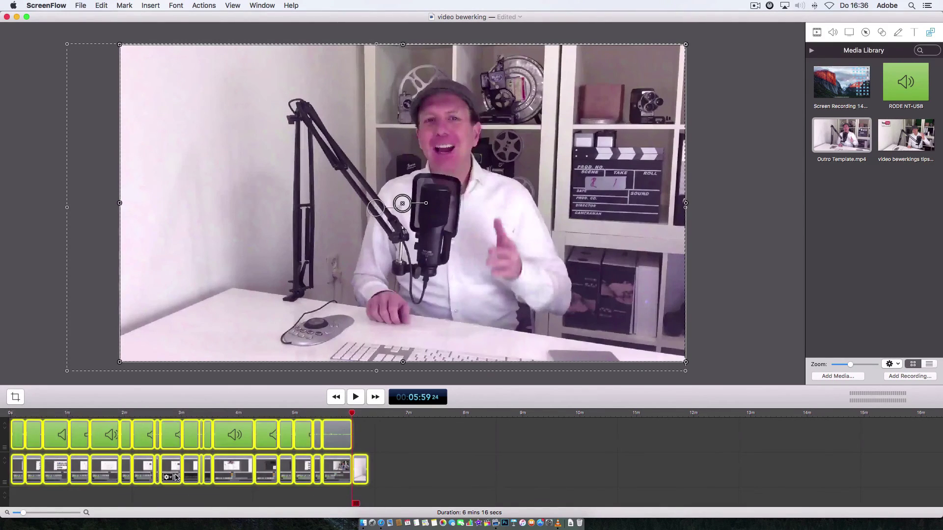
left_click_drag(219, 449, 297, 449)
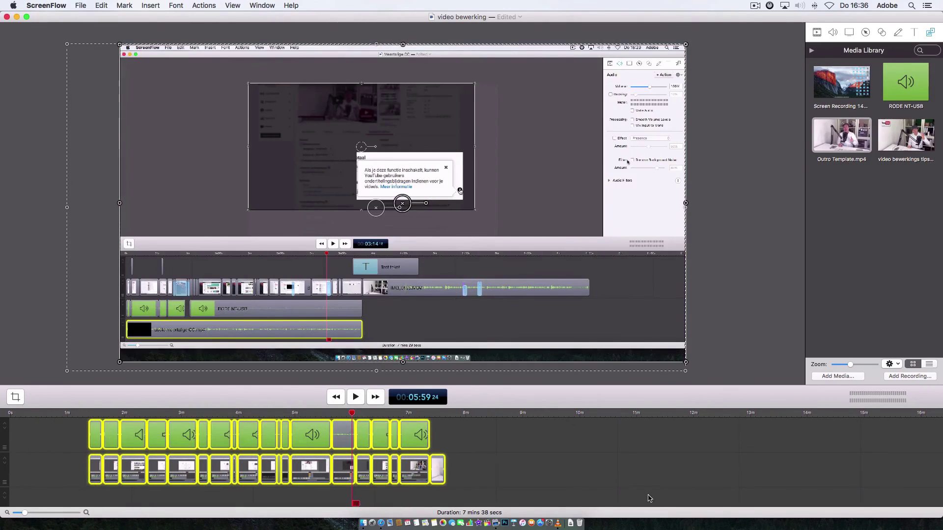
left_click(618, 450)
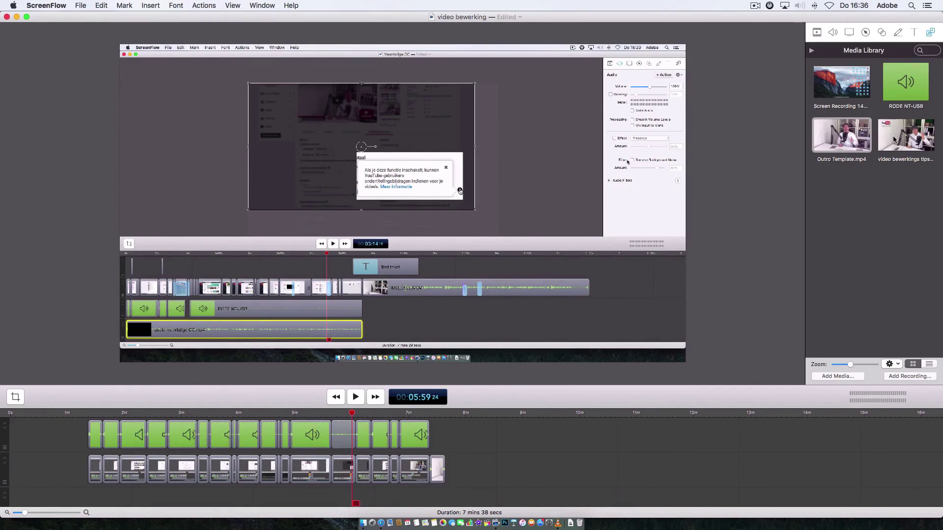
- Place the video bewerkings tips intro clip at the timeline's start and move all other clips back to slightly overlap its end
left_click_drag(888, 135, 1, 476)
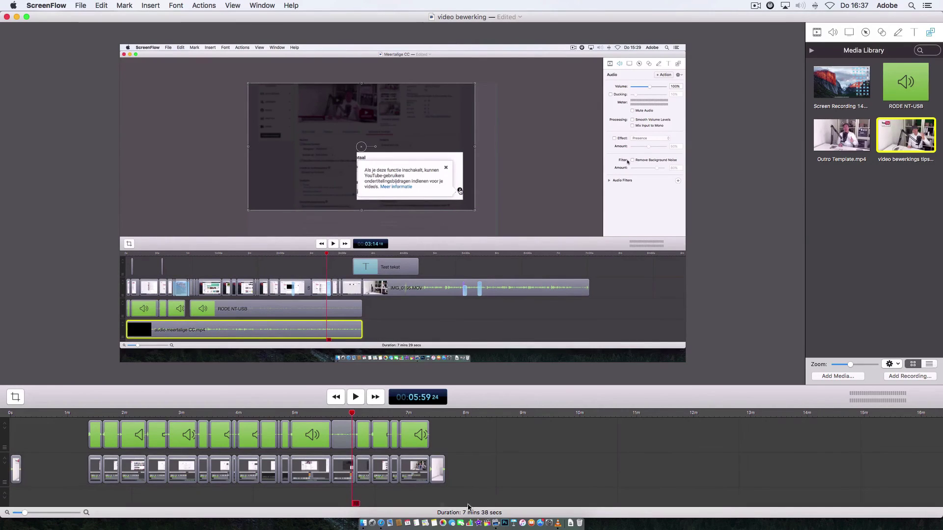
left_click(470, 487)
left_click_drag(469, 487, 93, 390)
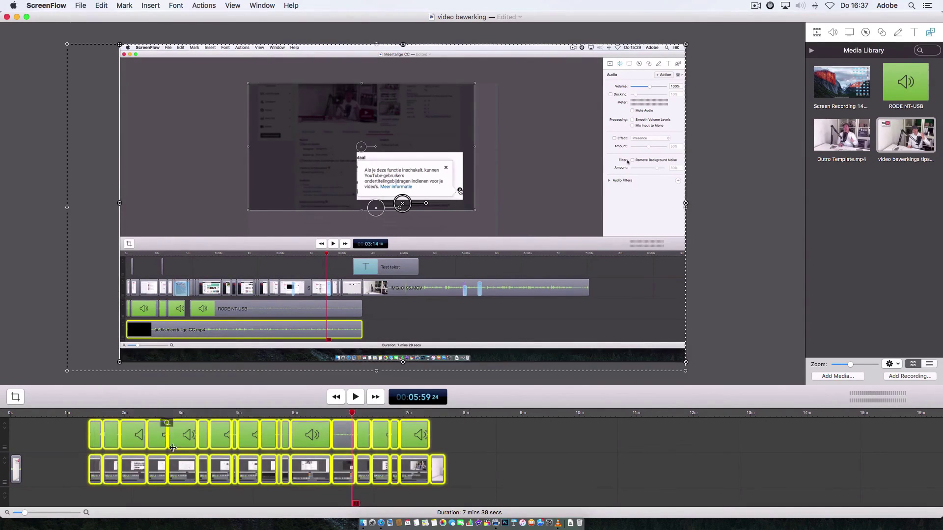
left_click_drag(183, 469, 146, 465)
left_click_drag(119, 461, 117, 458)
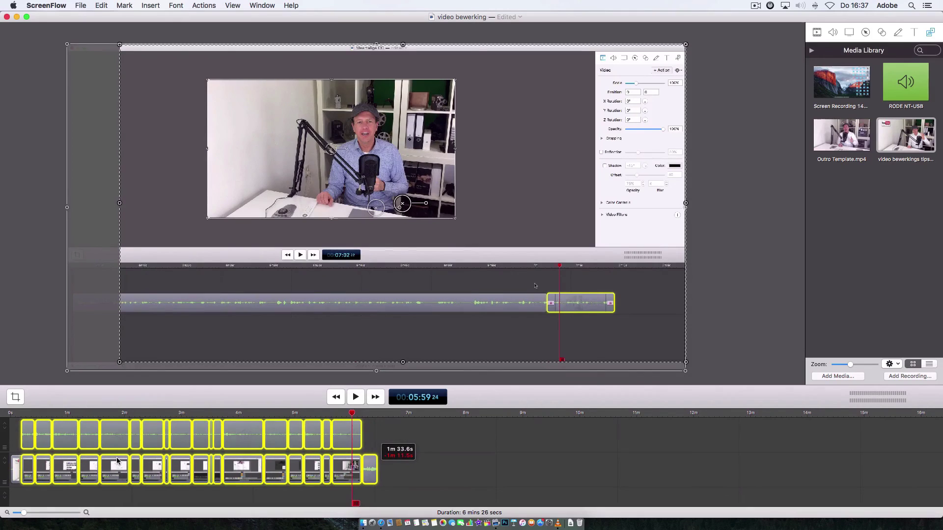
- Play the first two seconds of the intro clip from the start of the timeline
left_click(42, 512)
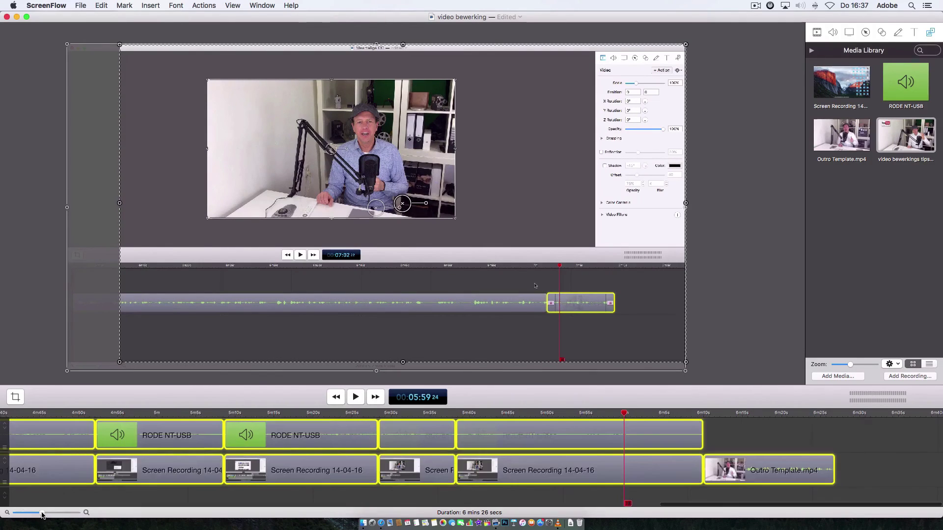
scroll(49, 457, "left", 15)
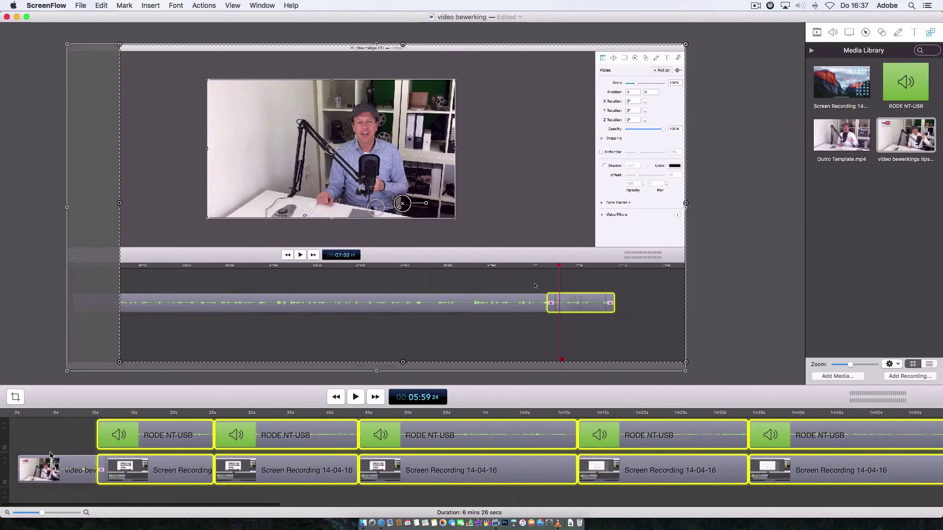
left_click(49, 456)
left_click(9, 414)
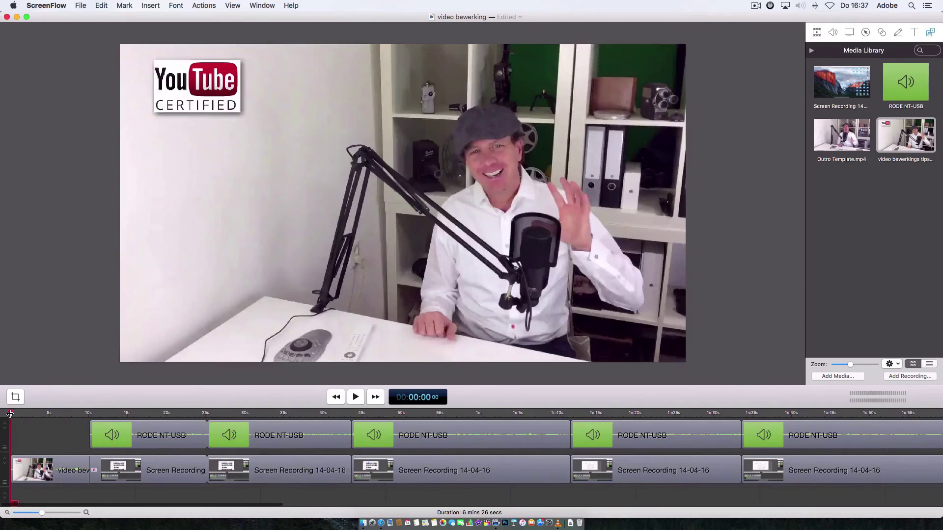
left_click(356, 397)
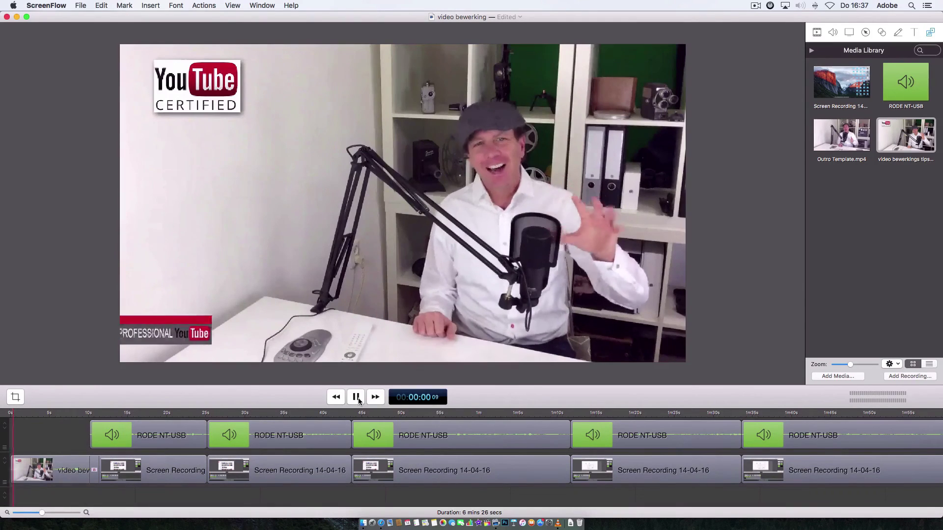
left_click(359, 400)
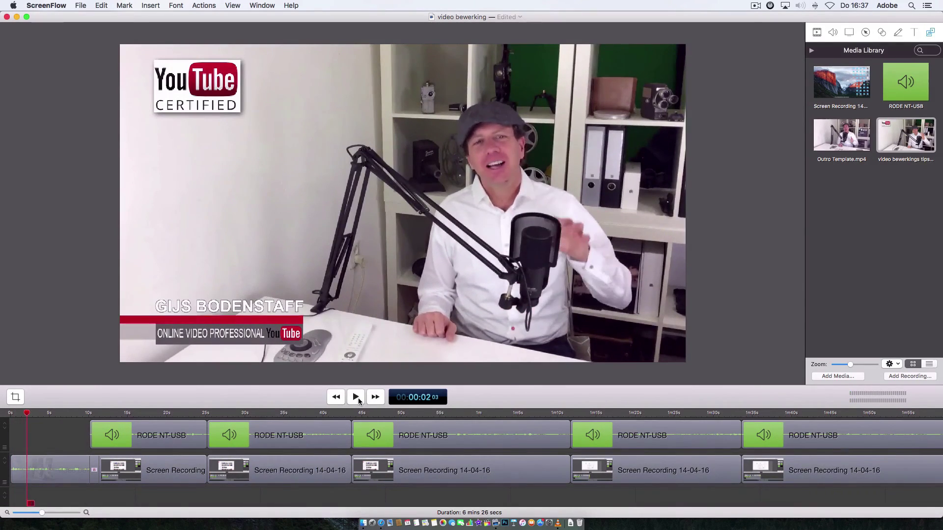
- Play the project from about 6:04 to review the changeover into the outro clip
left_click(25, 513)
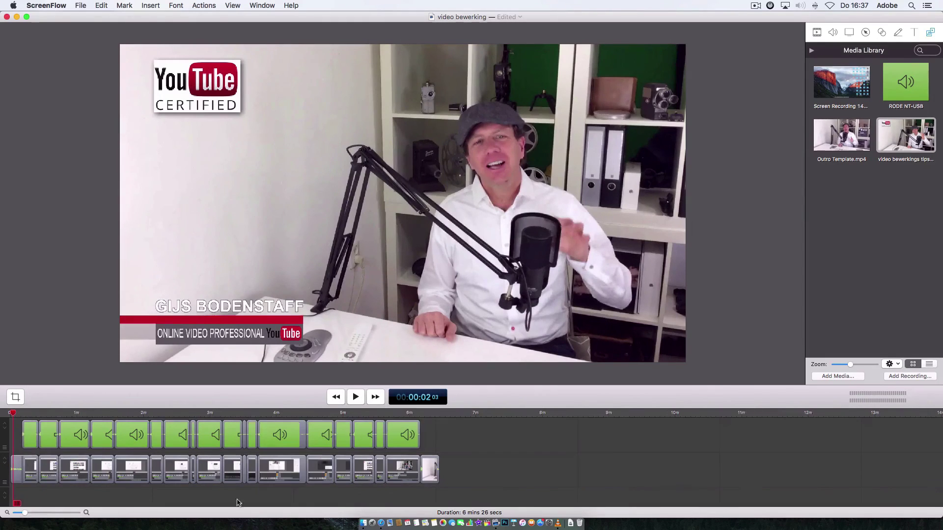
left_click(414, 415)
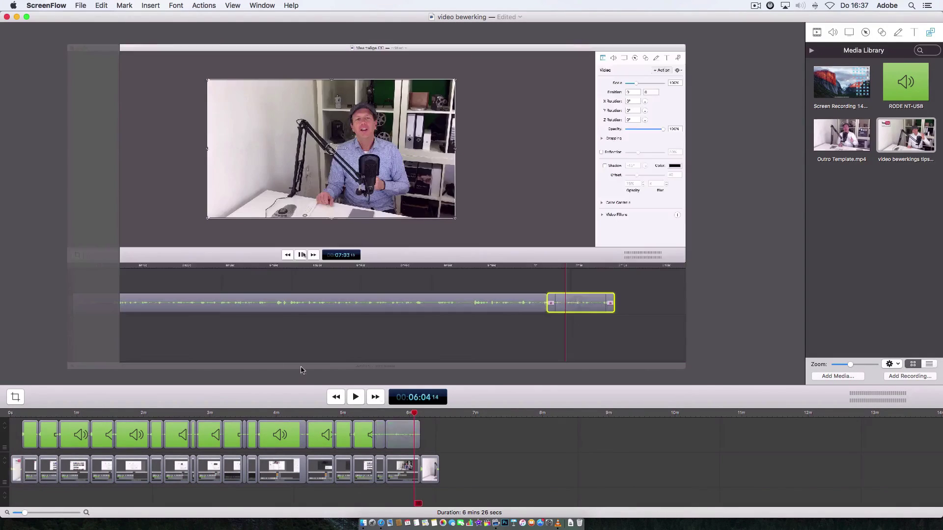
left_click(357, 397)
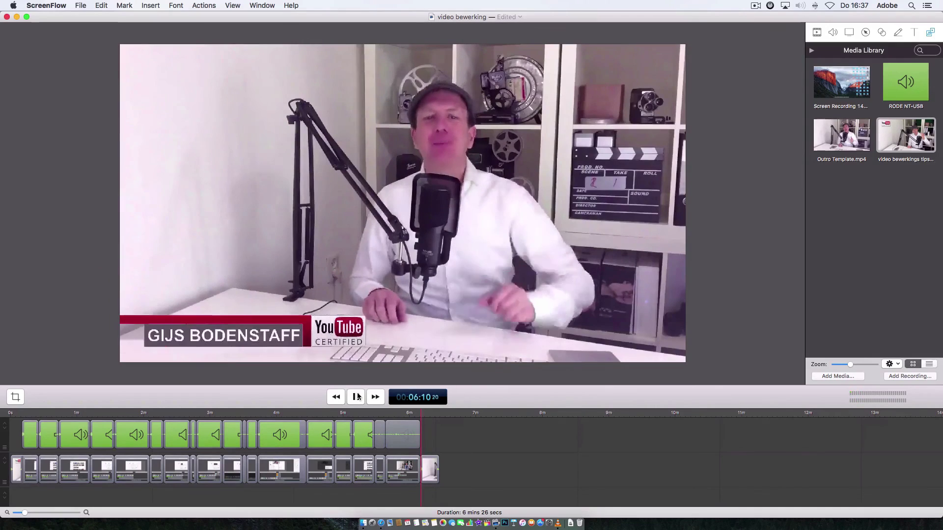